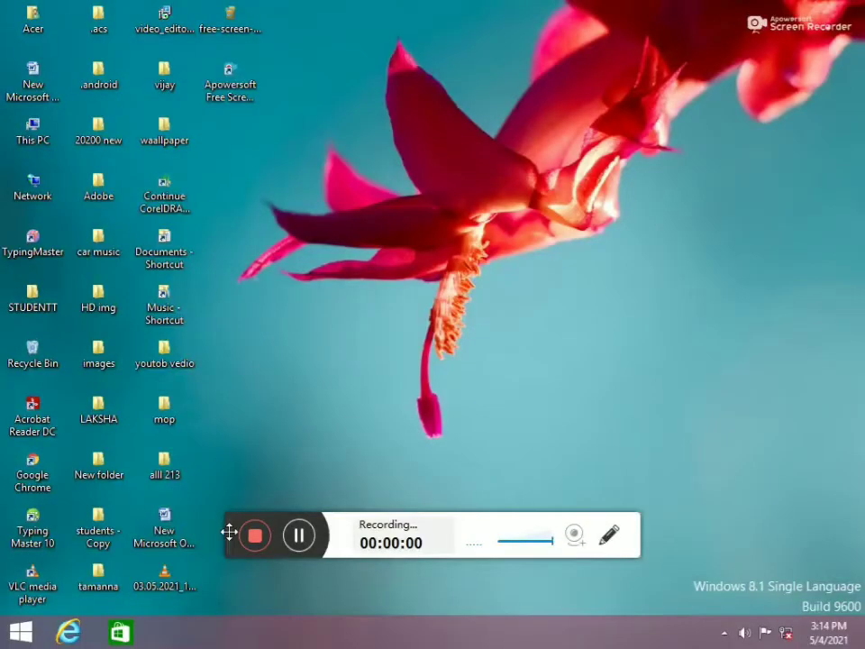
Step: Launch Microsoft Office Word 2007 by searching 'ms' in the Start screen's app list
drag(228, 531, 534, 622)
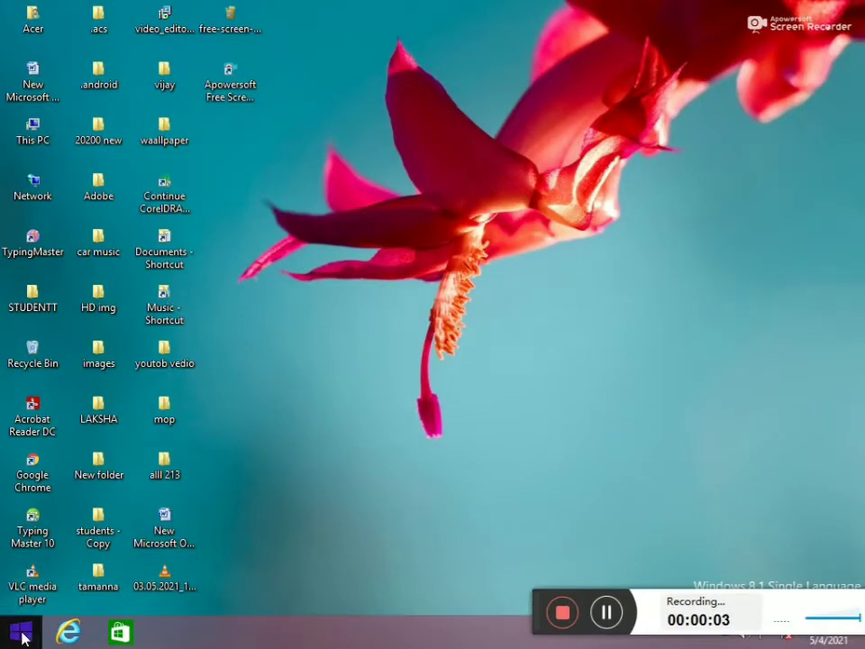
click(22, 633)
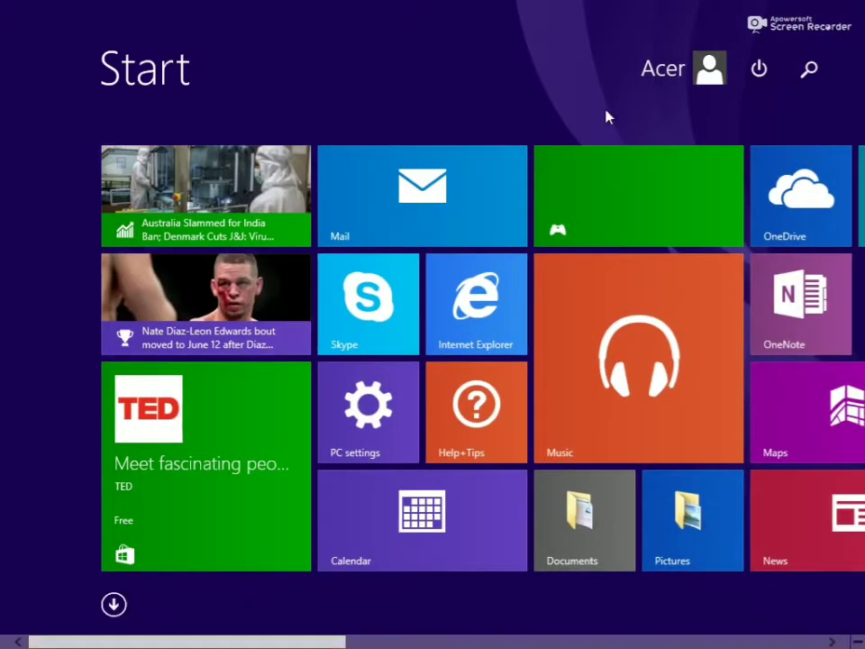
click(114, 604)
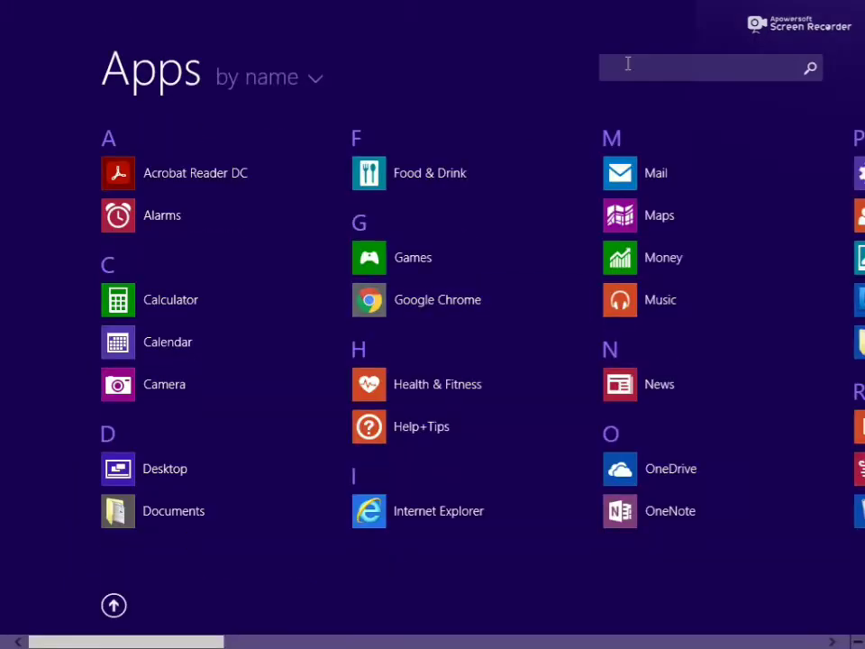
click(628, 63)
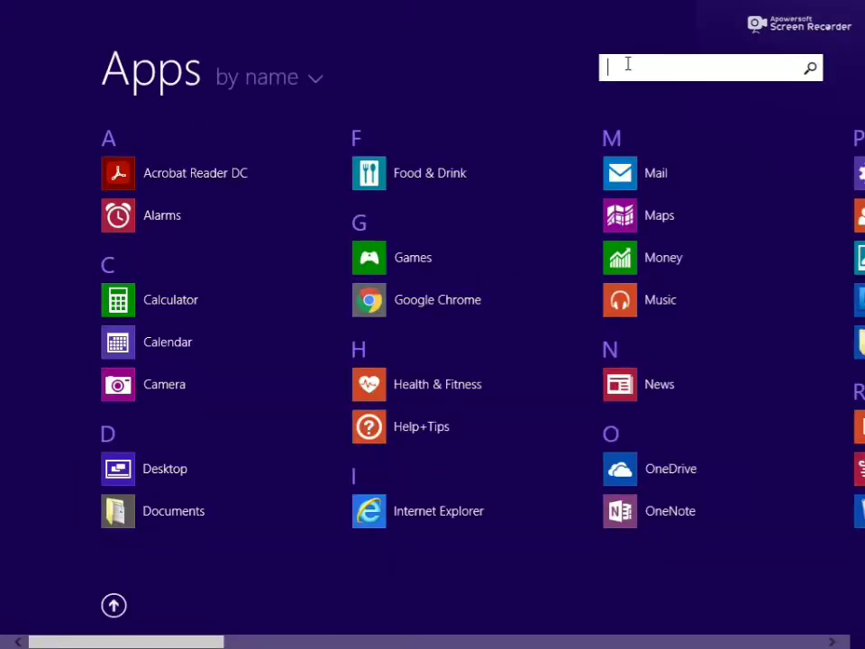
text(ms)
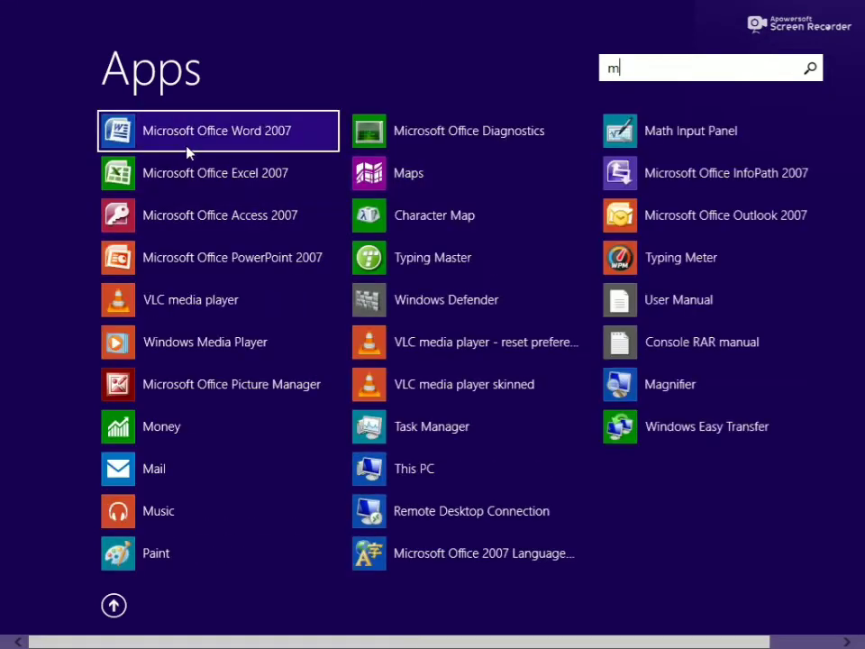
click(256, 133)
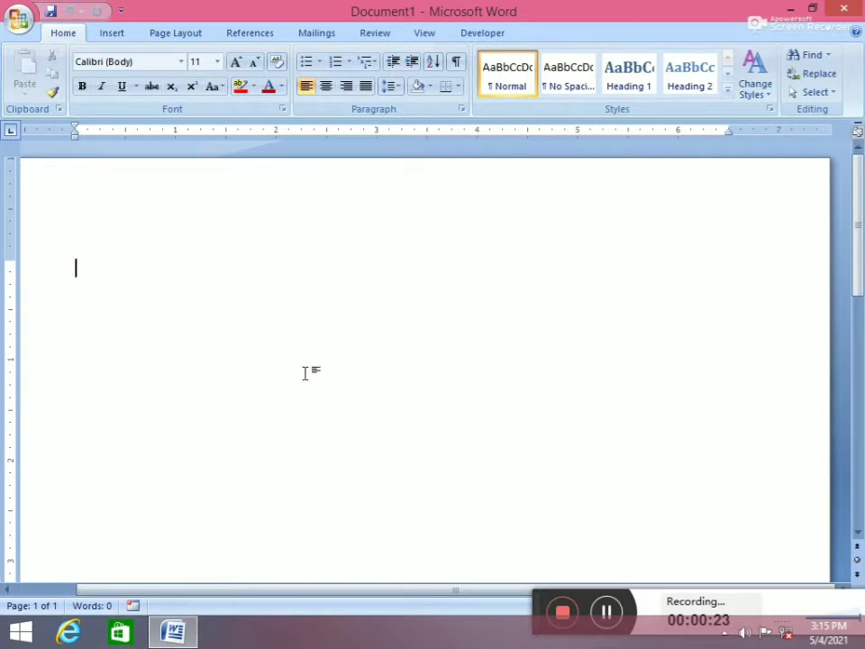
Step: Close the blank Word window and create a new Word document on the desktop with a short name
click(845, 10)
right_click(402, 160)
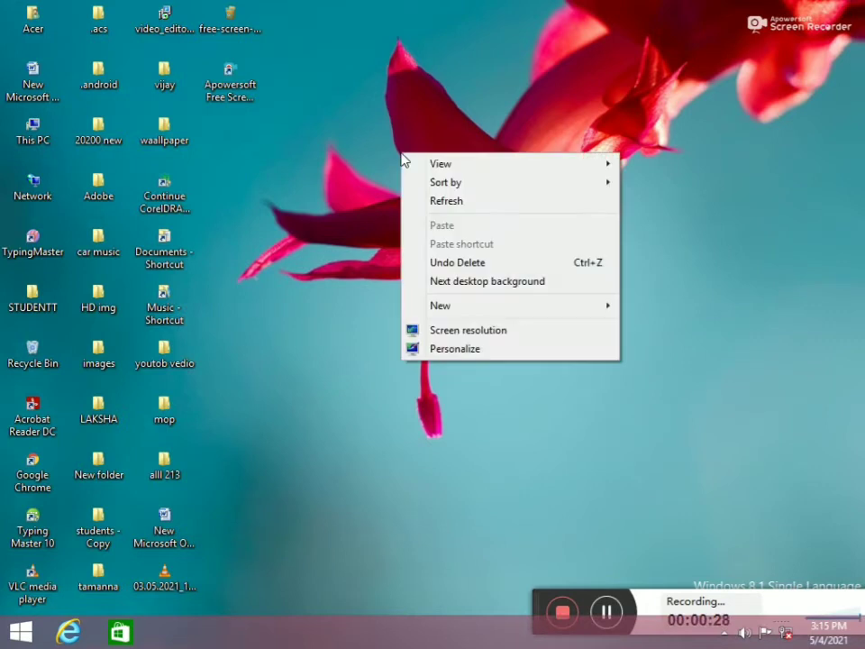
mouse_move(449, 308)
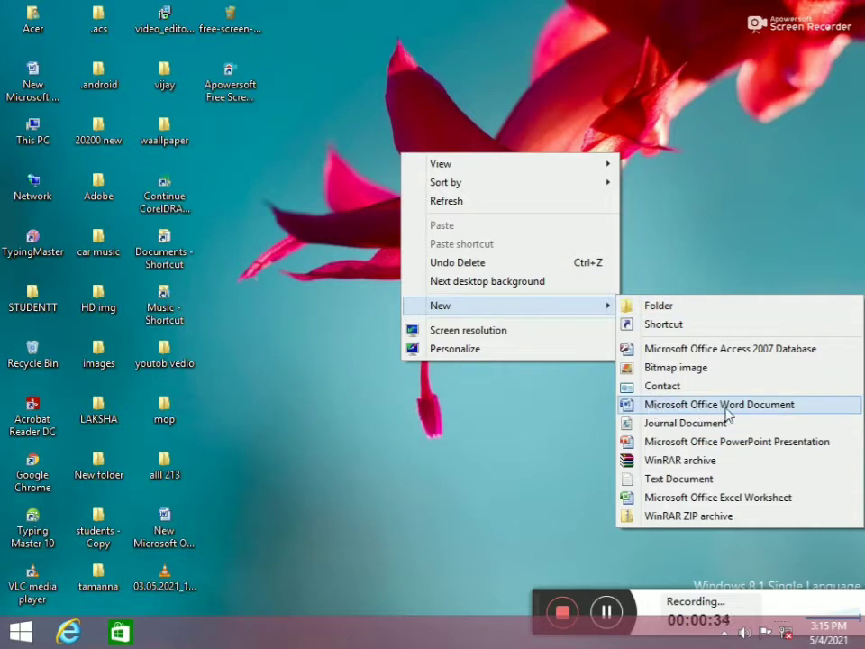
click(726, 410)
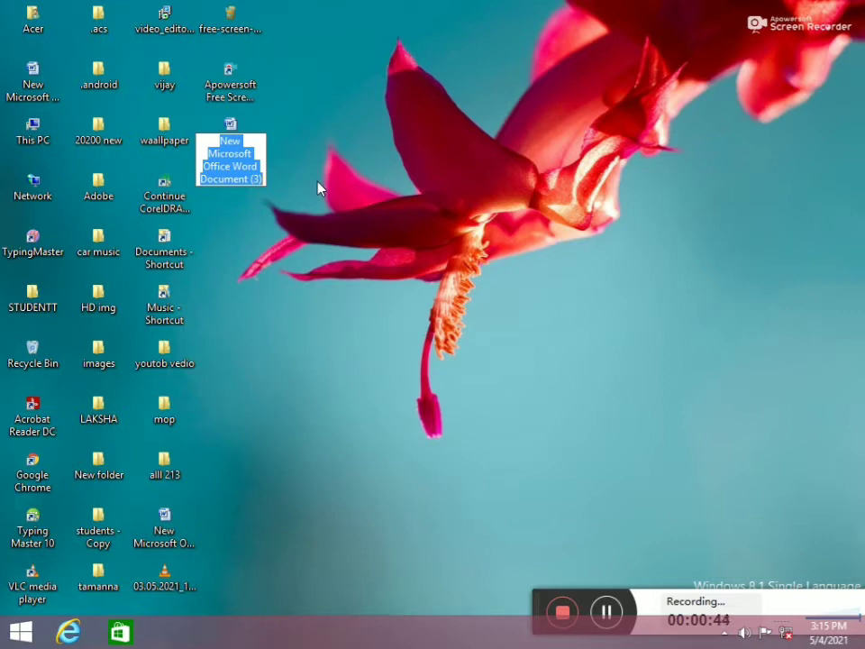
text(m)
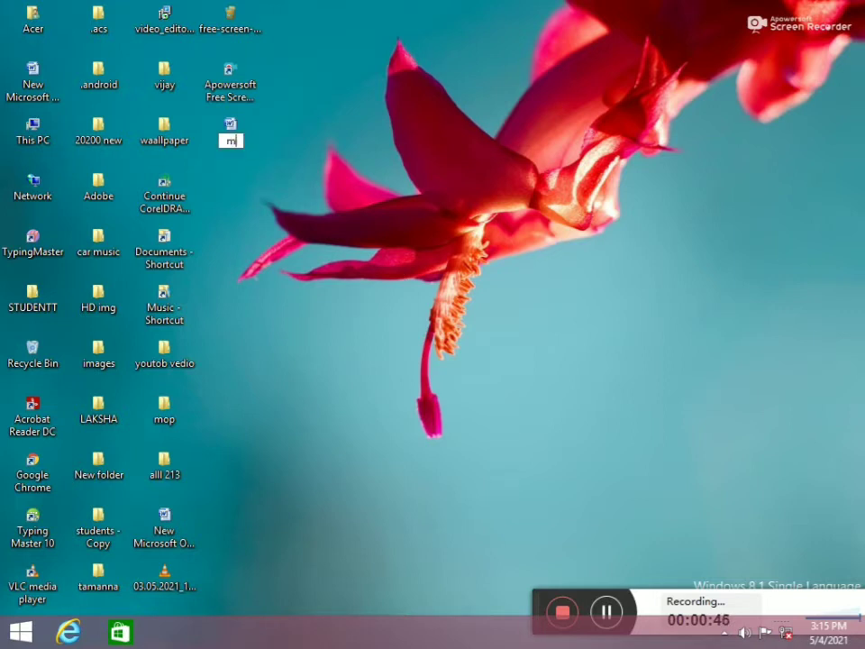
text(anish)
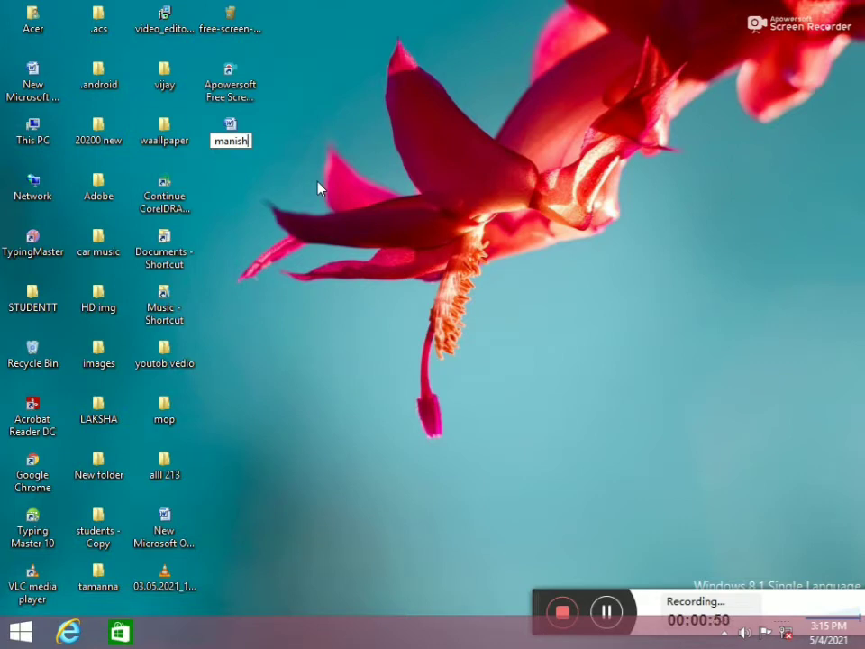
Step: Confirm the new file name and open the document in Word 2007
key(Return)
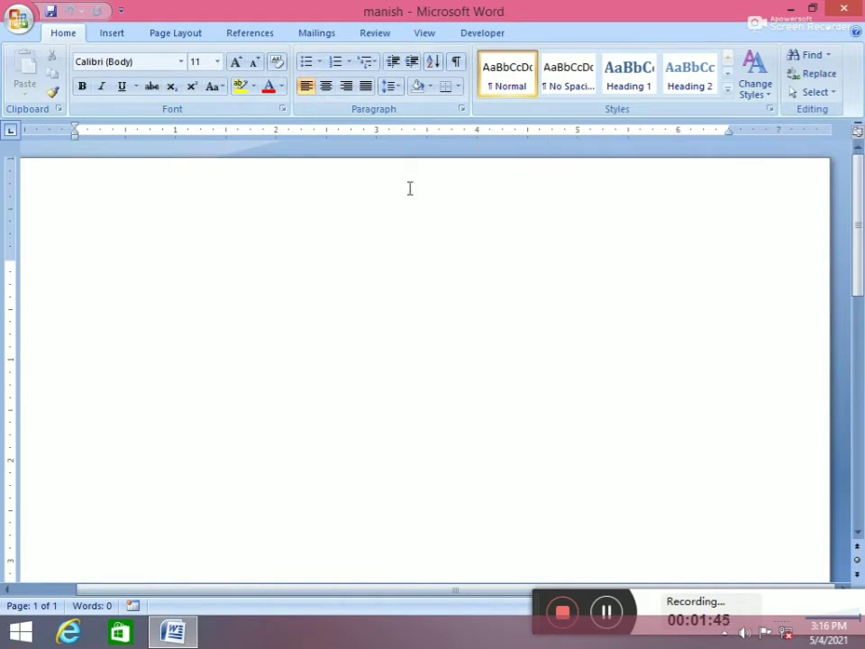
Step: Switch the ribbon to the Insert commands
mouse_move(862, 217)
mouse_down()
mouse_move(863, 297)
mouse_move(863, 200)
mouse_up()
click(114, 34)
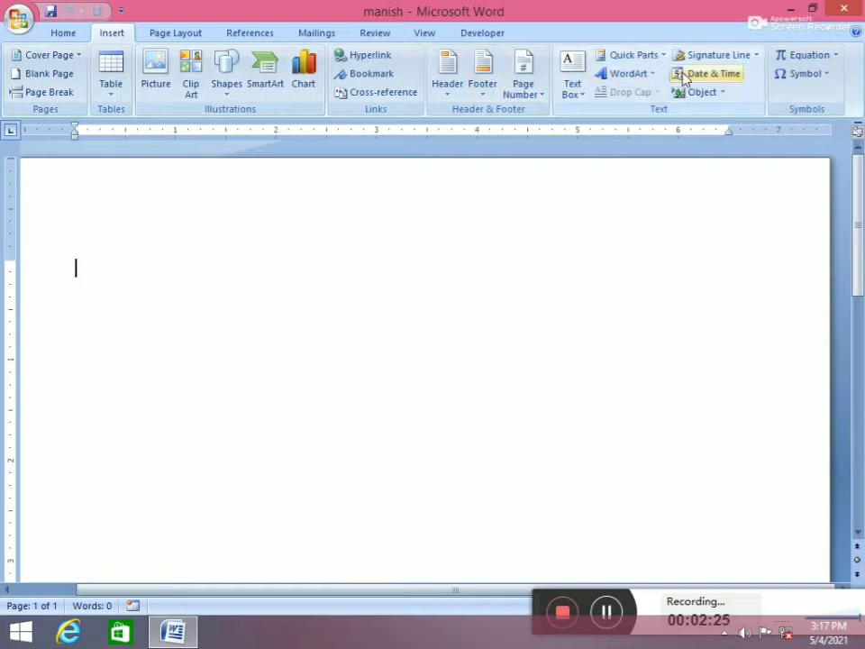
Step: Add a Blank Page and a Page Break so the document runs to two pages
click(70, 79)
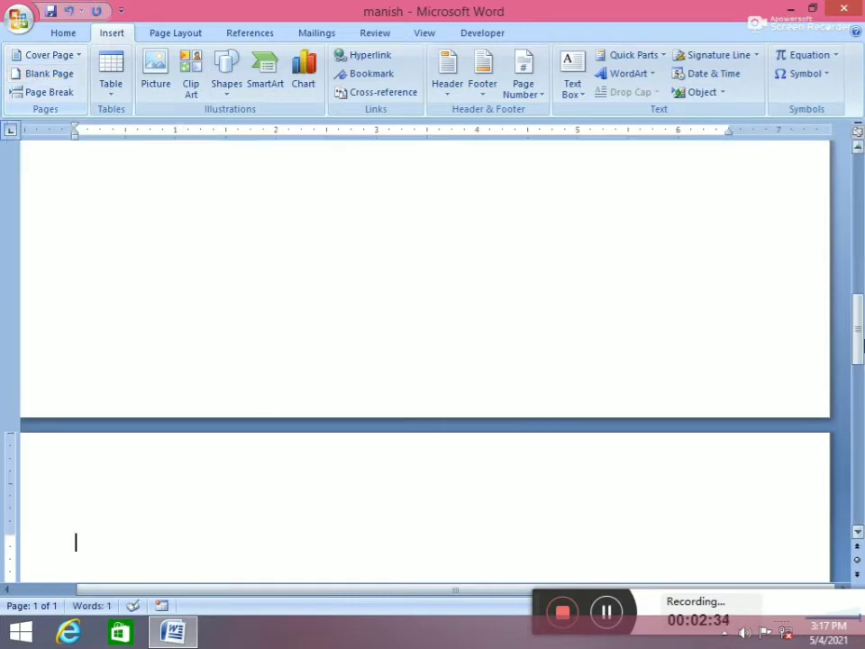
mouse_move(861, 318)
mouse_down()
mouse_move(862, 448)
mouse_move(863, 215)
mouse_up()
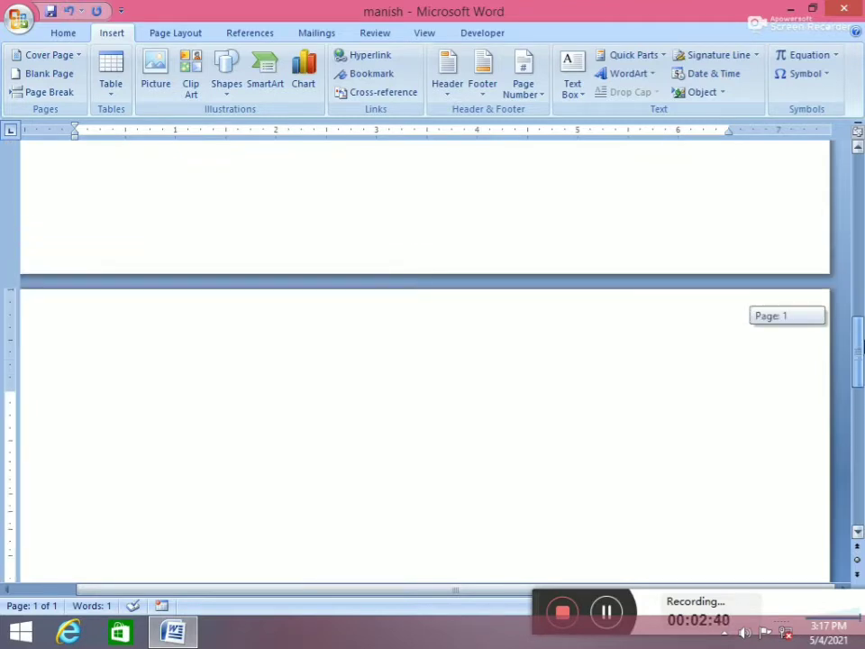
mouse_move(862, 215)
mouse_down()
mouse_move(862, 362)
mouse_move(862, 317)
mouse_up()
drag(860, 169, 861, 168)
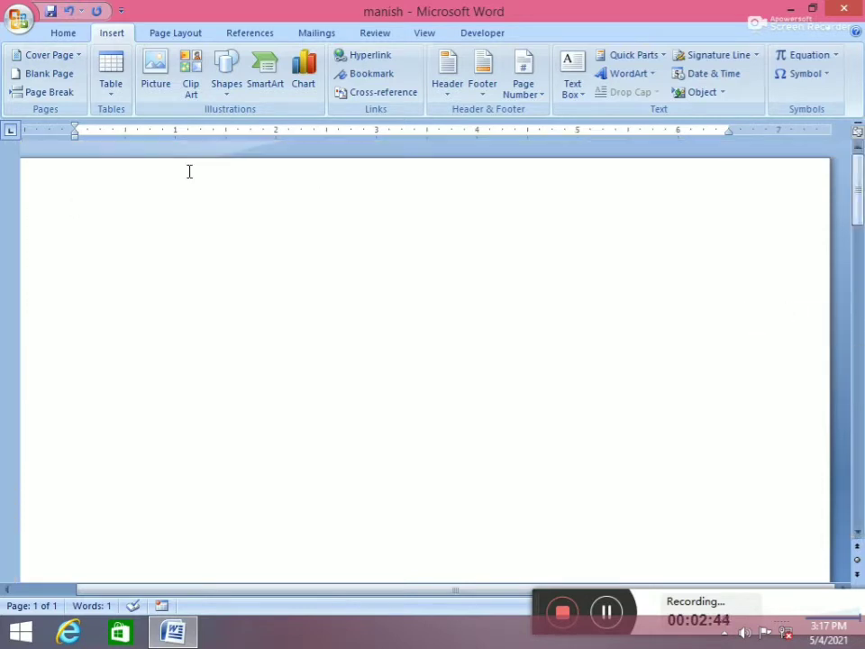
click(50, 94)
mouse_move(861, 424)
mouse_down()
mouse_move(861, 461)
mouse_move(861, 167)
mouse_up()
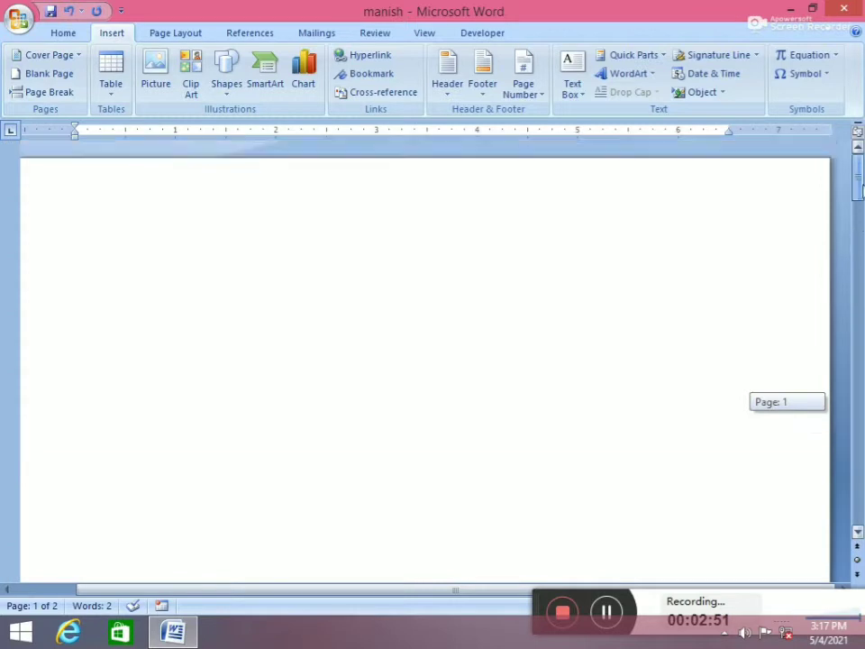
click(112, 86)
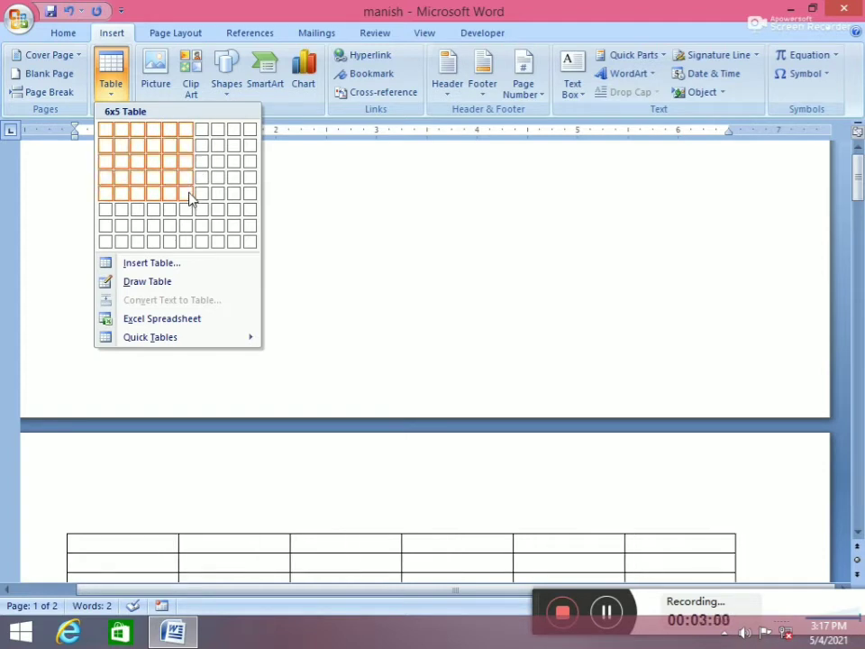
click(346, 274)
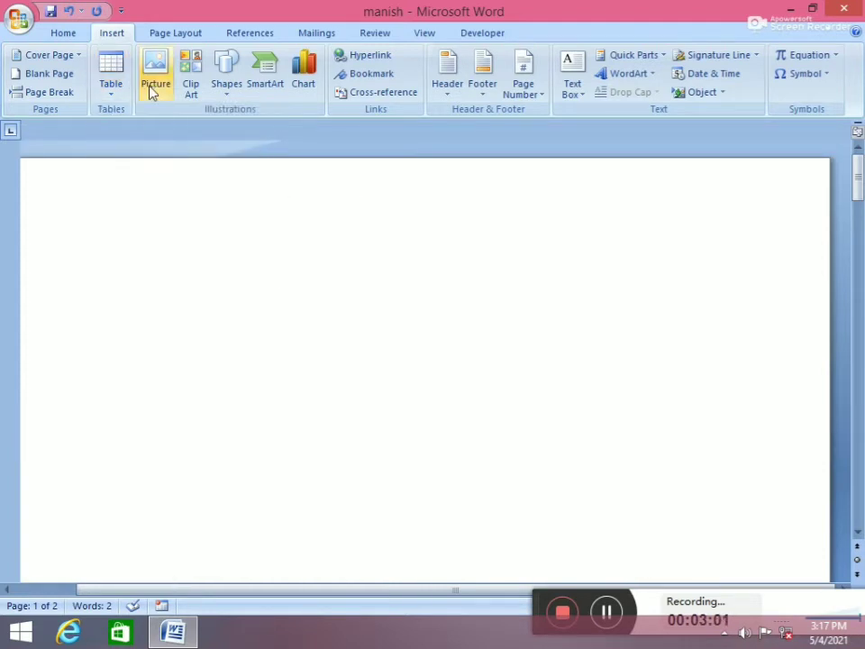
Step: Insert the picture computer-processor-500x5001 from Pictures into the document
click(153, 83)
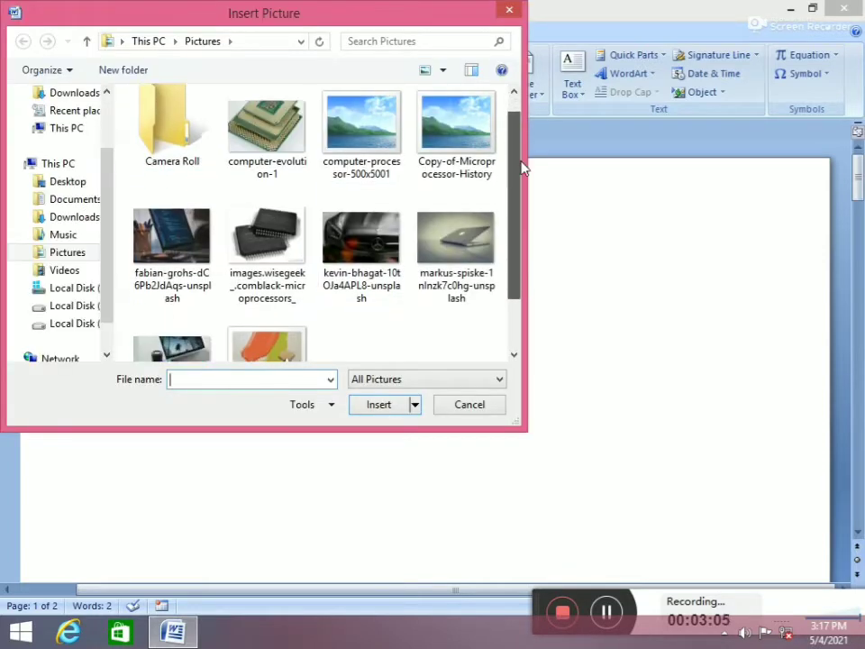
click(361, 136)
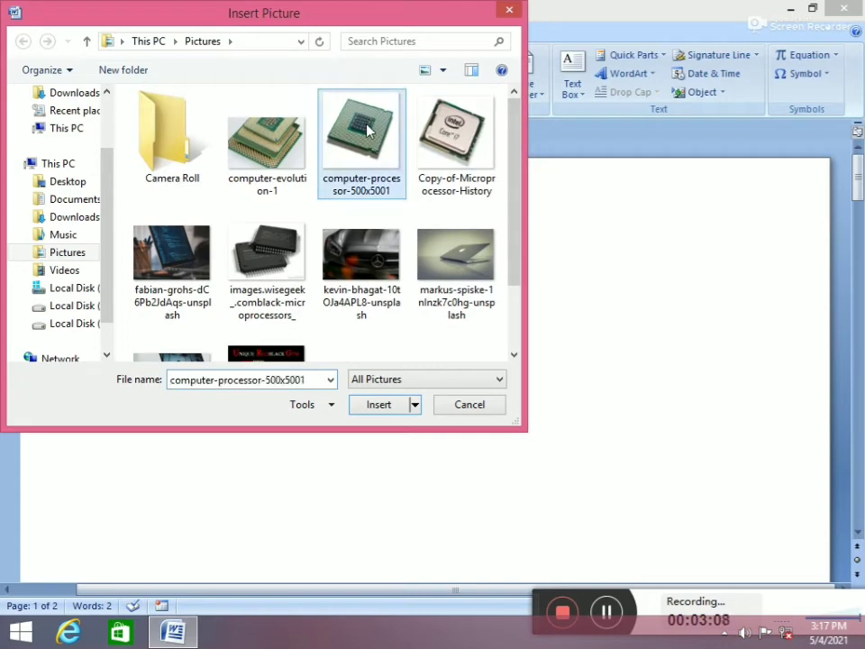
click(379, 406)
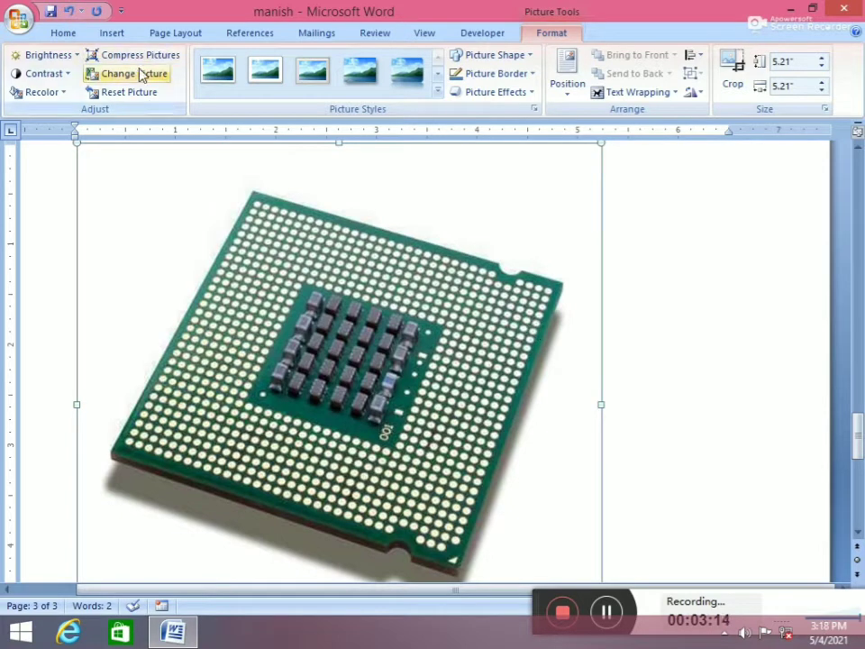
click(124, 34)
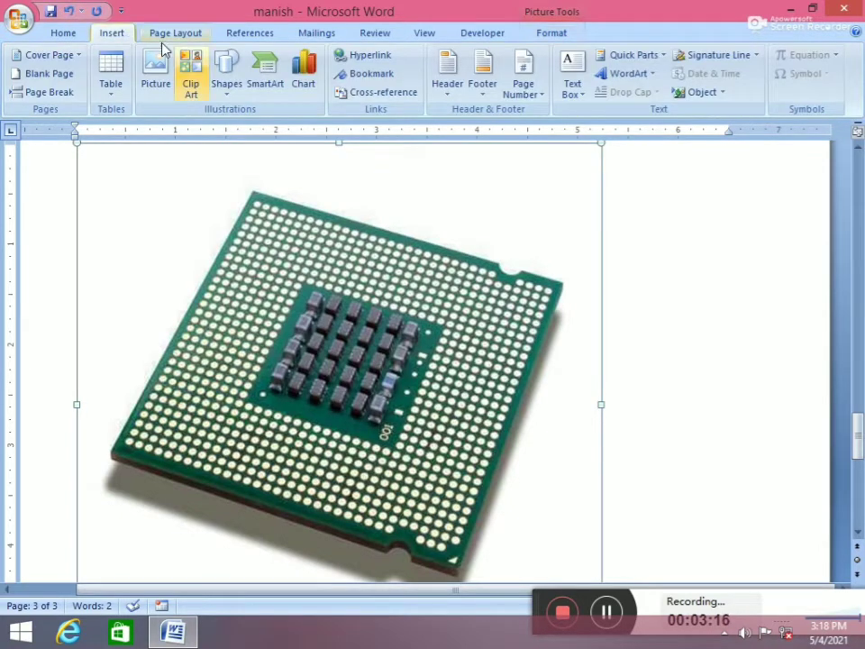
Step: Draw a tall rectangle right of the CPU picture and give it a black fill
click(237, 90)
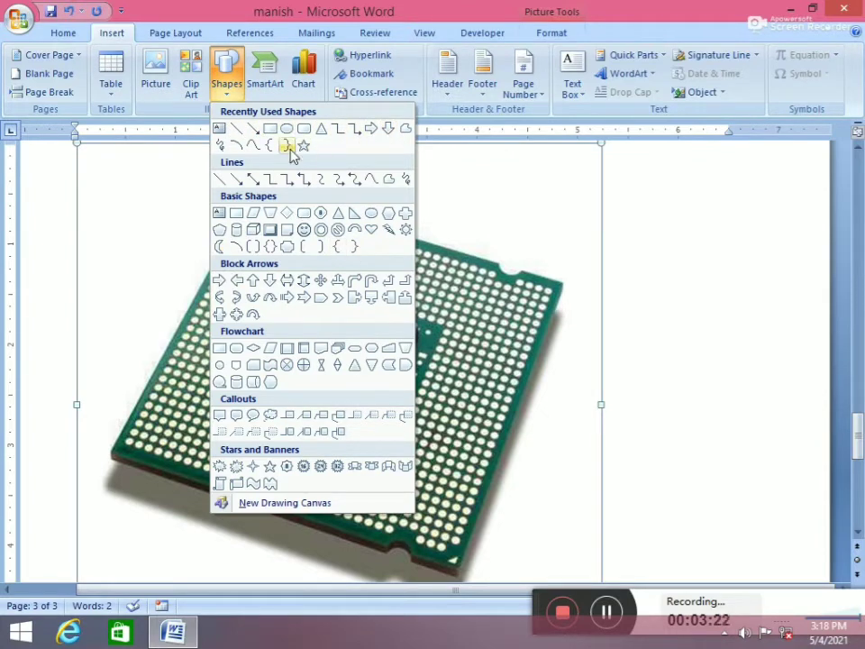
click(270, 131)
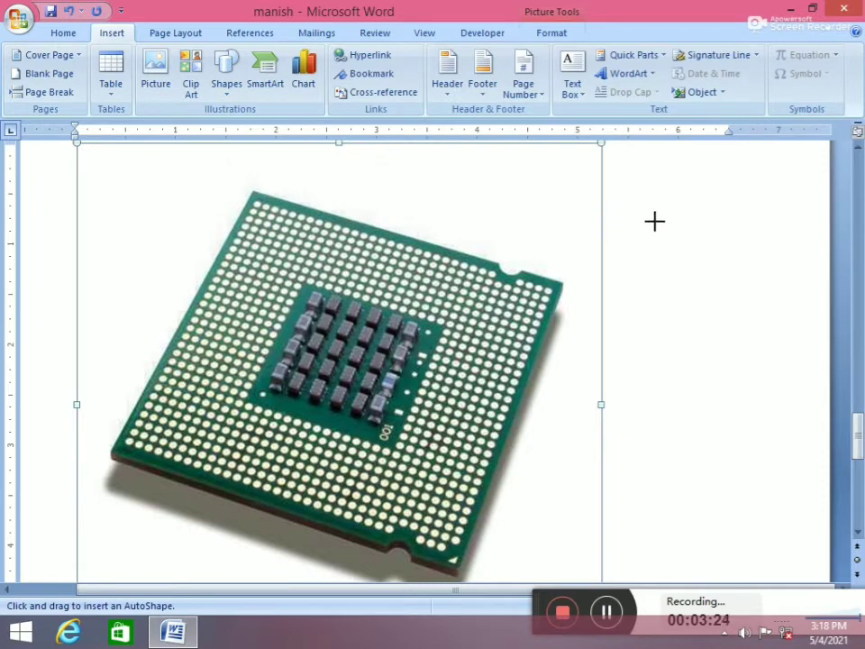
drag(654, 221, 748, 388)
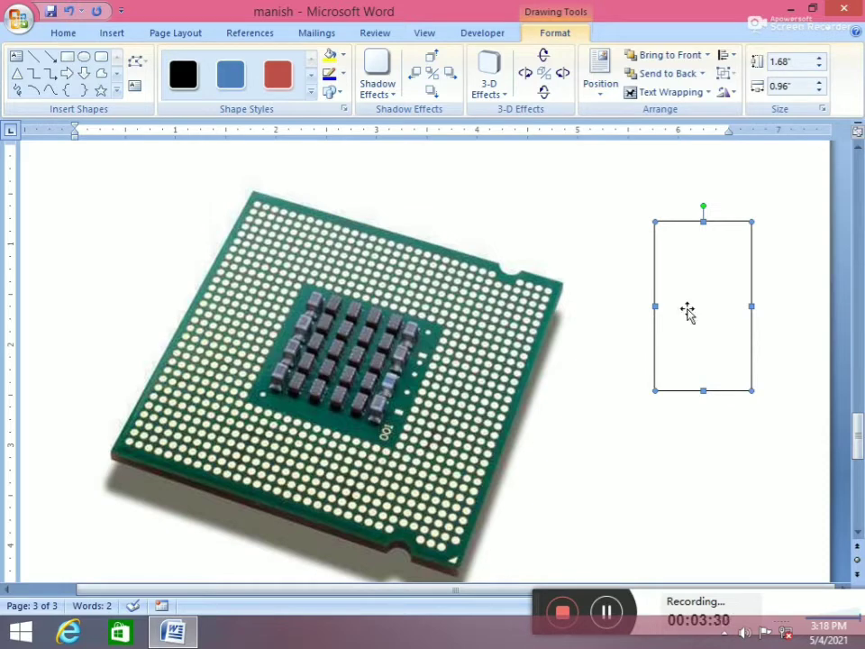
click(285, 86)
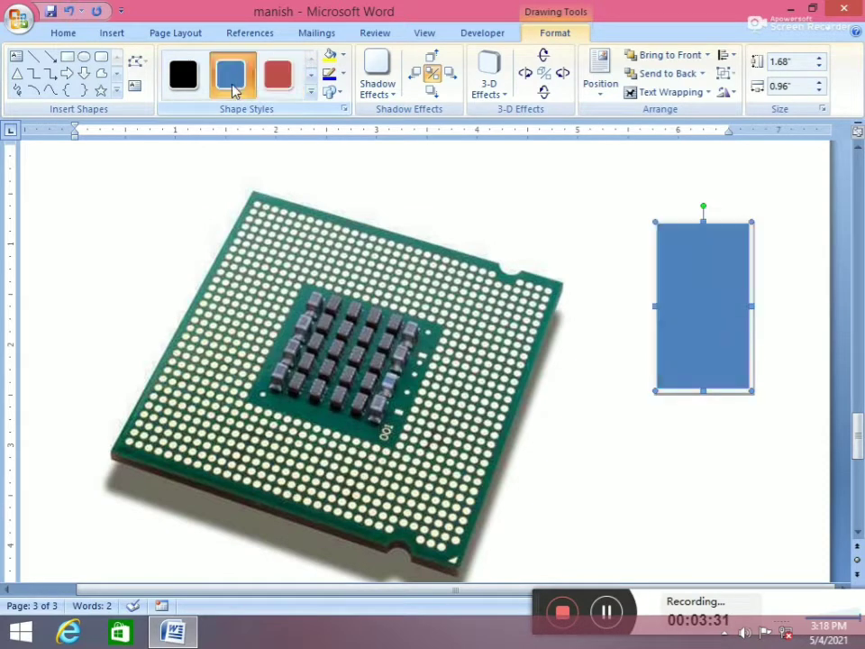
click(184, 76)
click(173, 36)
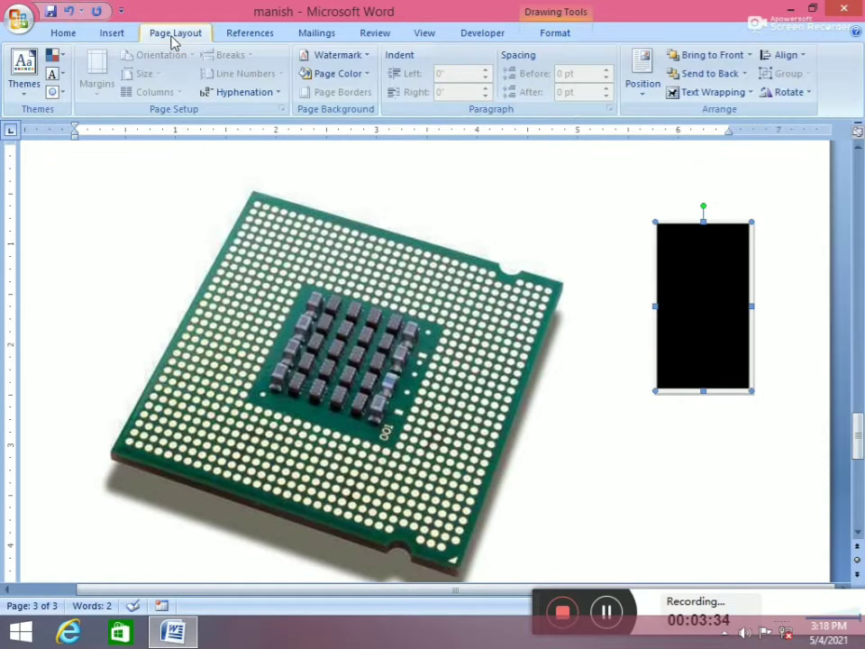
click(123, 33)
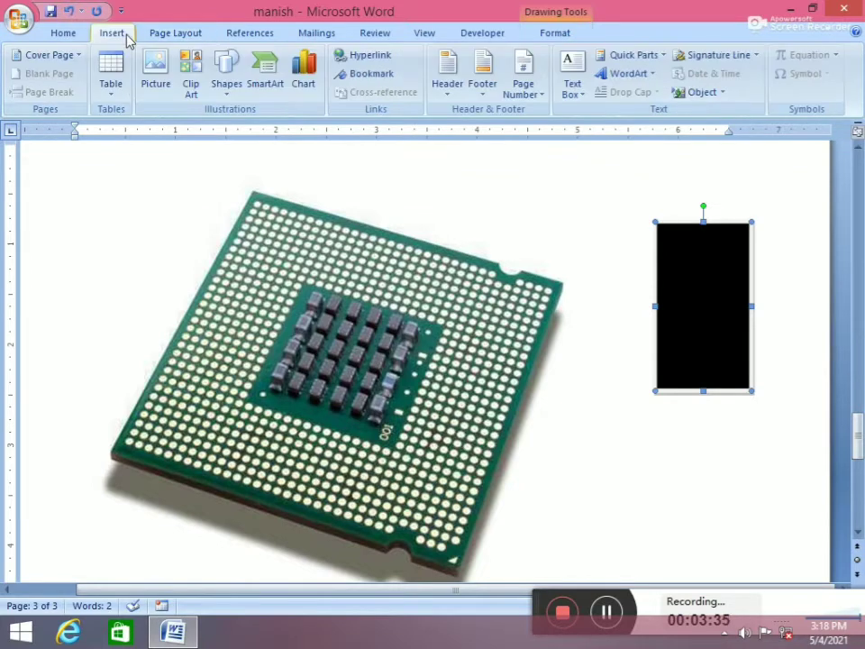
Step: Insert a Stacked Column chart with its default sample data and close the Excel data sheet
click(305, 87)
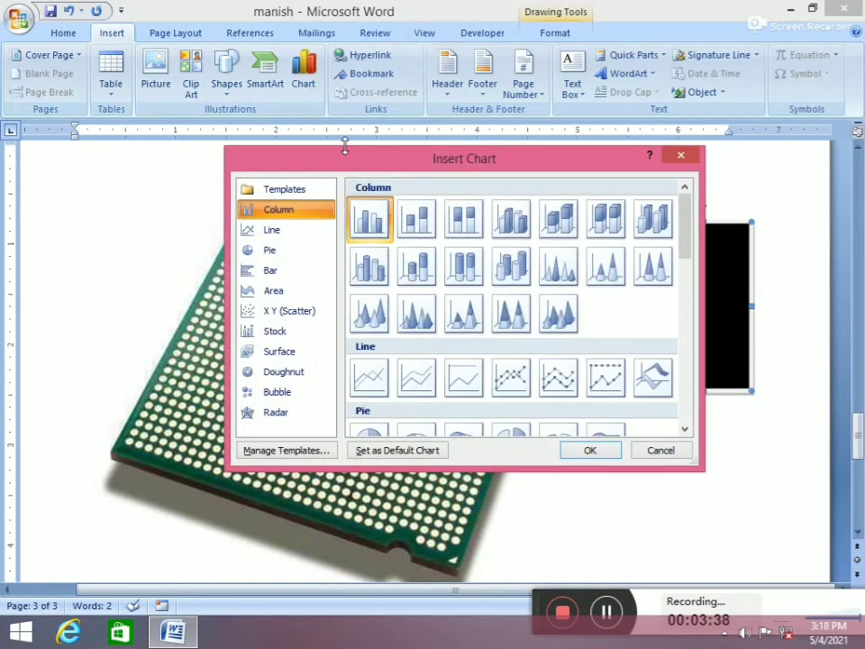
click(413, 222)
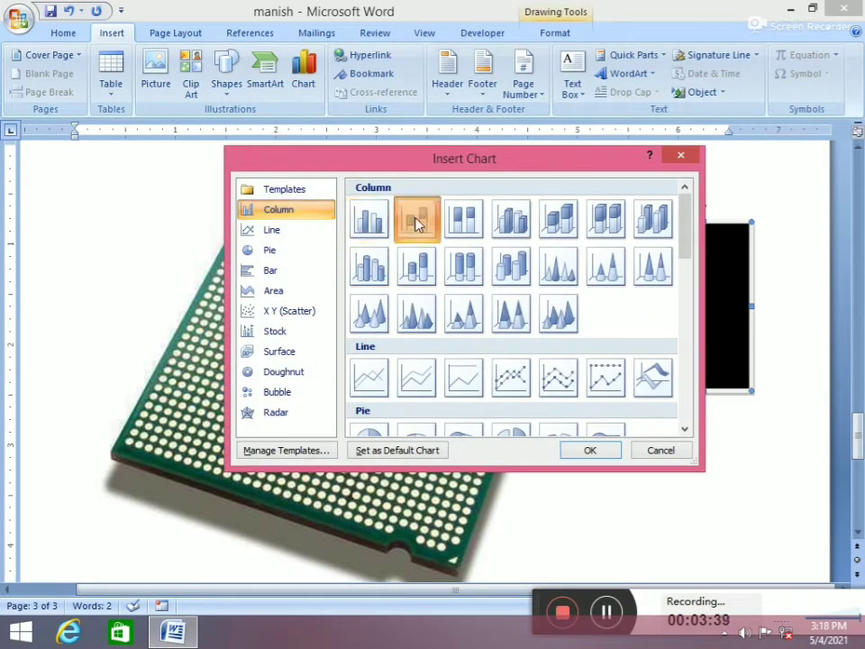
click(588, 449)
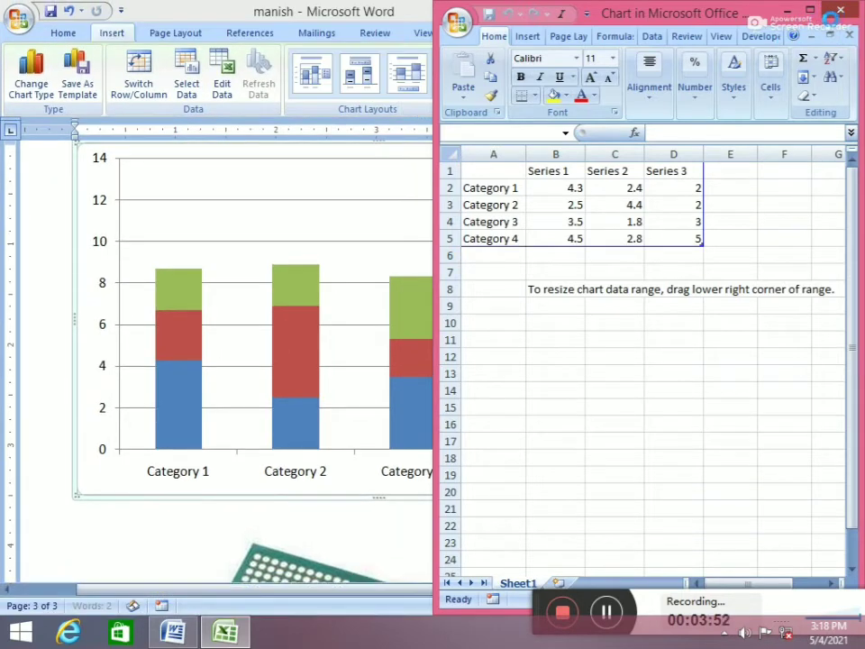
click(837, 13)
scroll(378, 264, up, 5)
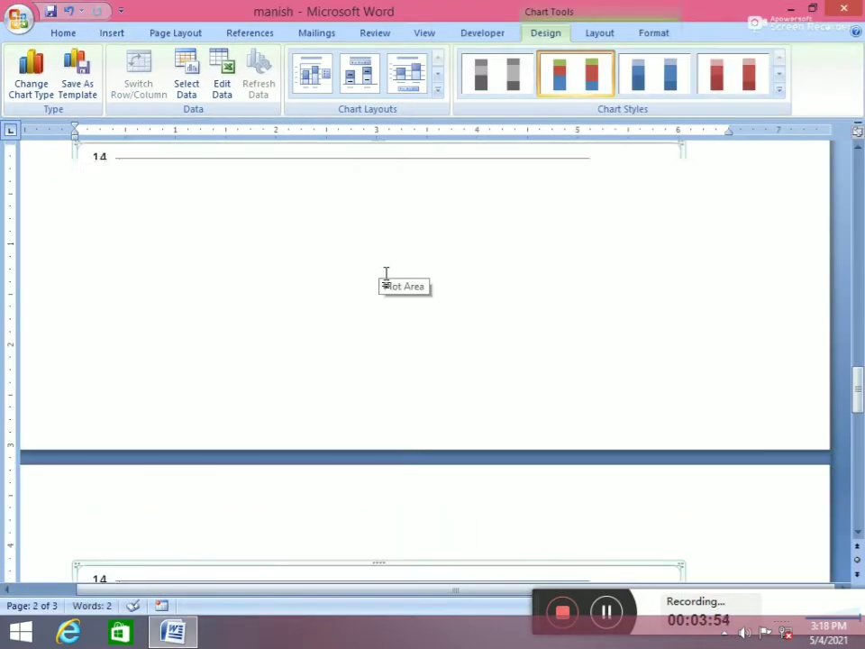
Step: Add the Blank header design to the pages
scroll(386, 276, down, 5)
mouse_move(849, 395)
mouse_down()
mouse_move(859, 417)
mouse_move(858, 356)
mouse_up()
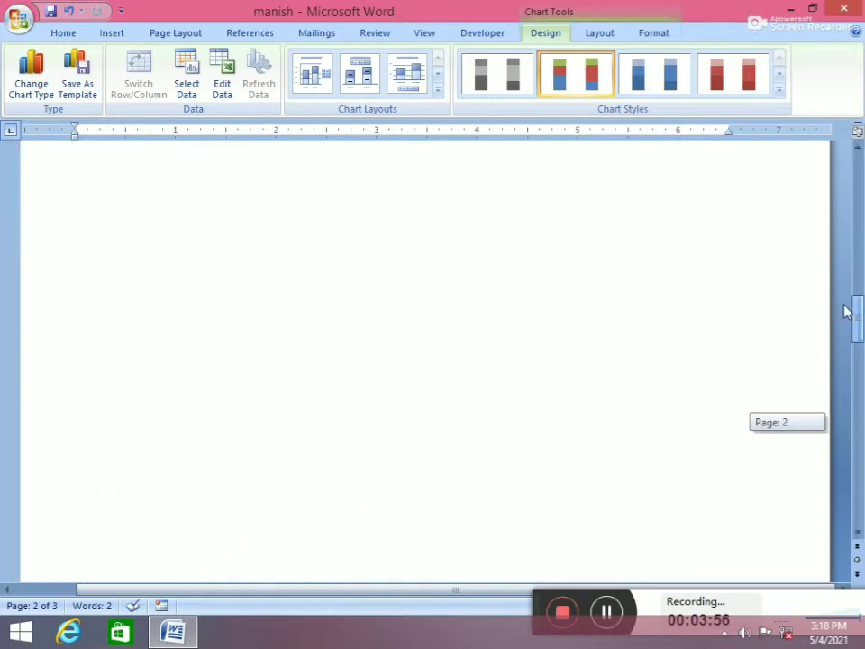
click(116, 33)
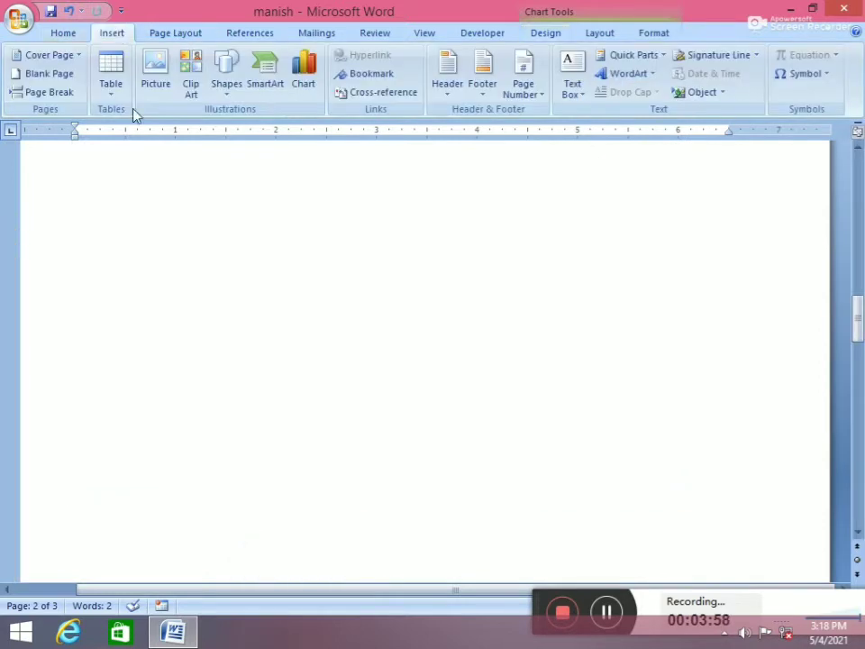
click(449, 86)
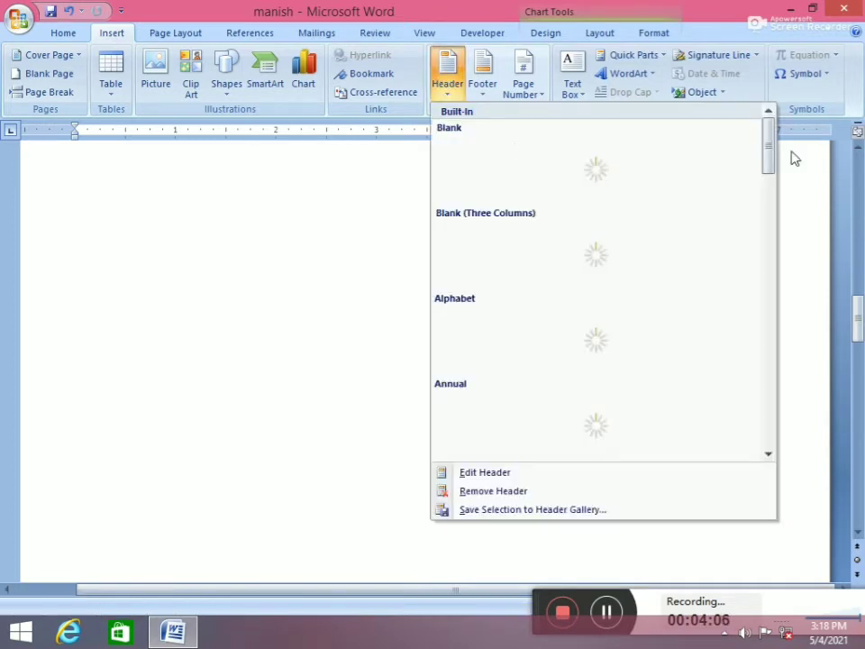
mouse_move(769, 155)
mouse_down()
mouse_move(771, 171)
mouse_move(770, 135)
mouse_up()
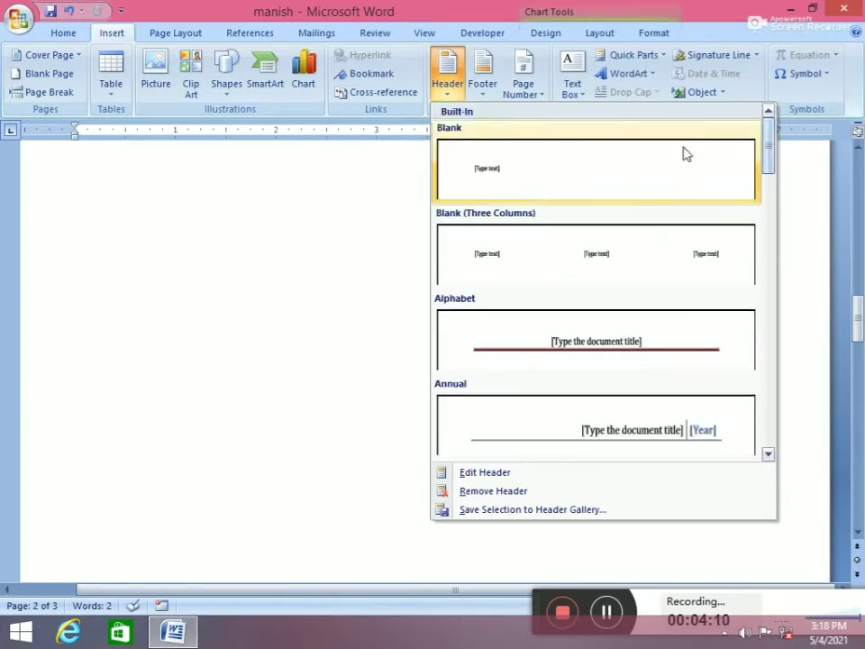
click(542, 174)
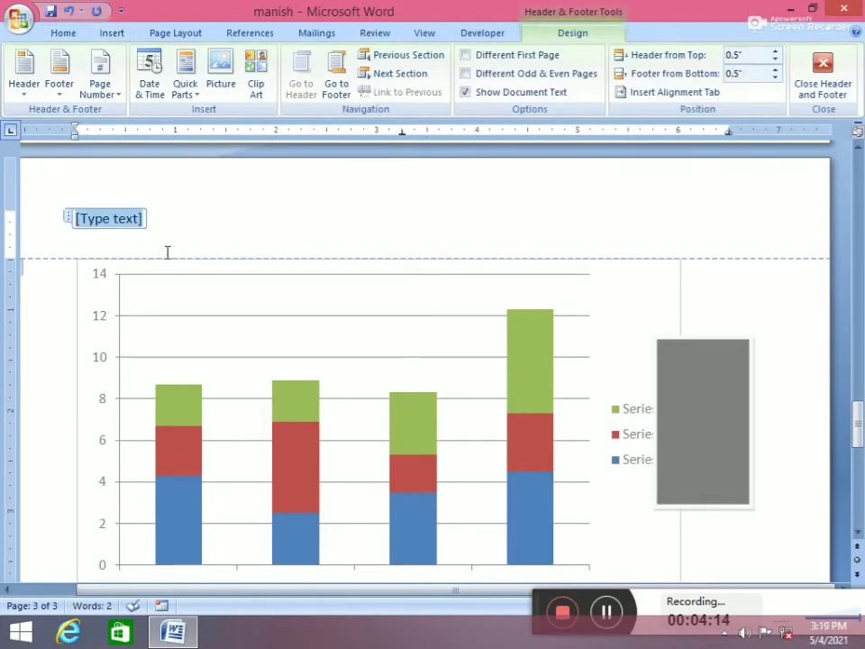
Step: Replace the header text with the author's name and return to the document body
text(01)
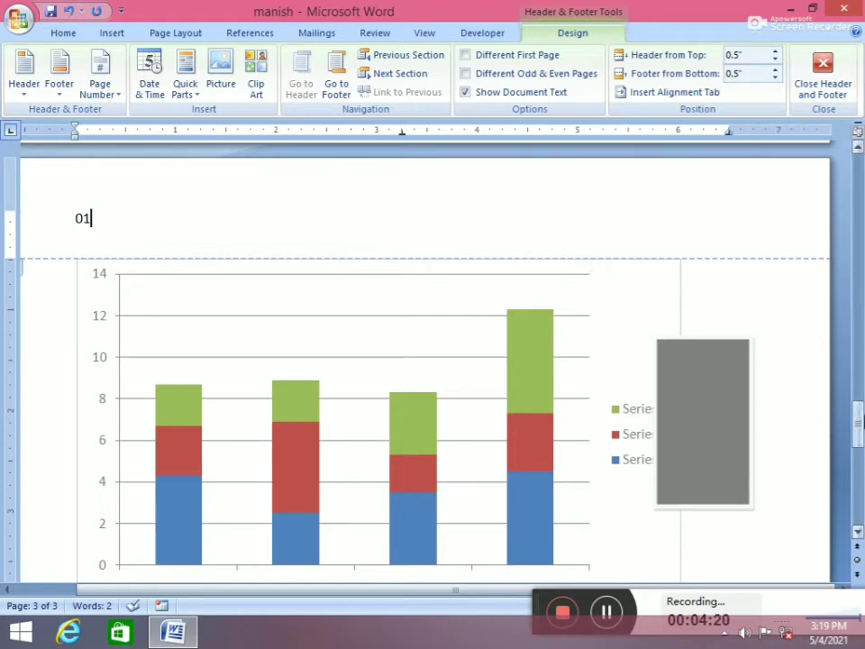
mouse_move(859, 419)
mouse_down()
mouse_move(861, 477)
mouse_move(861, 242)
mouse_move(861, 275)
mouse_up()
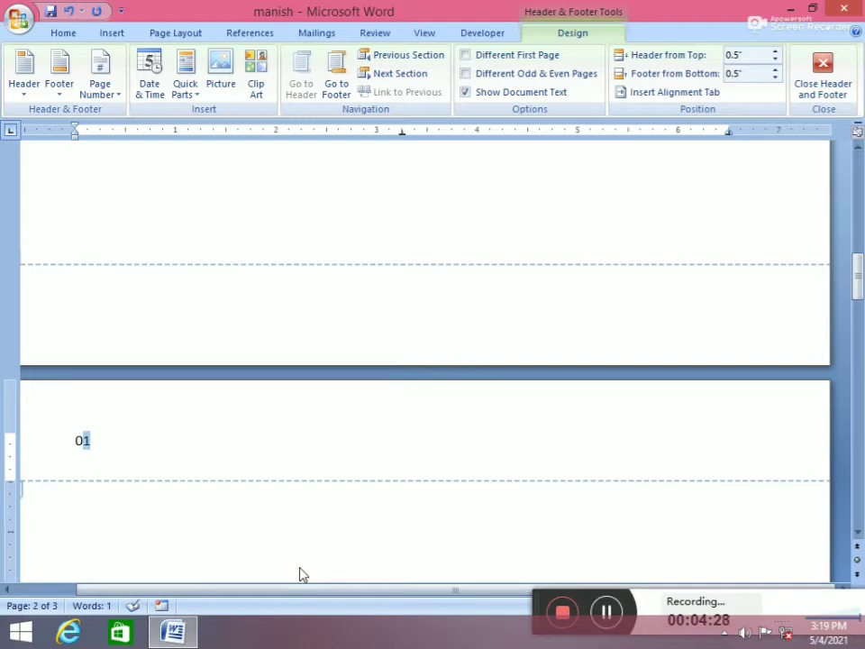
text(2)
drag(861, 297, 861, 202)
double_click(97, 216)
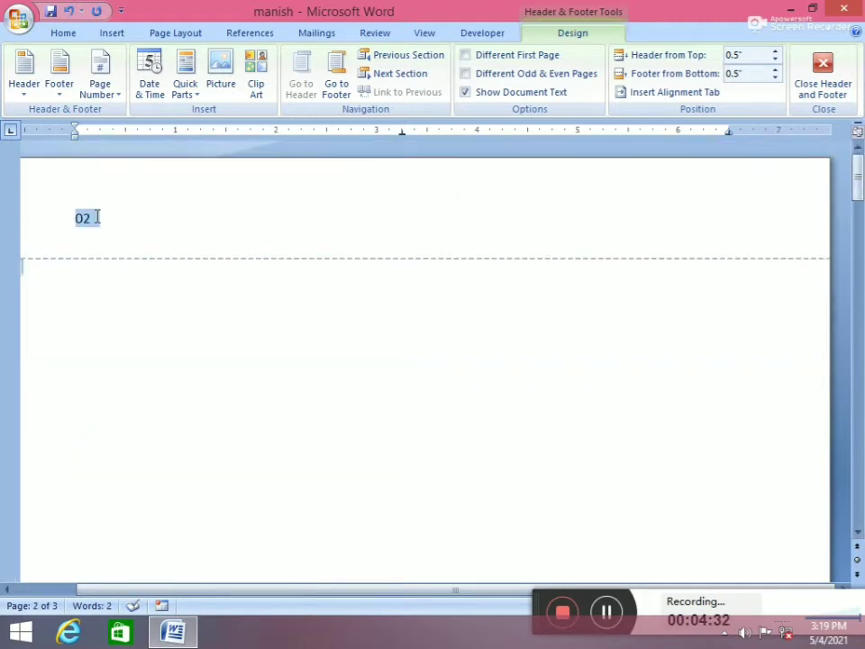
text(03)
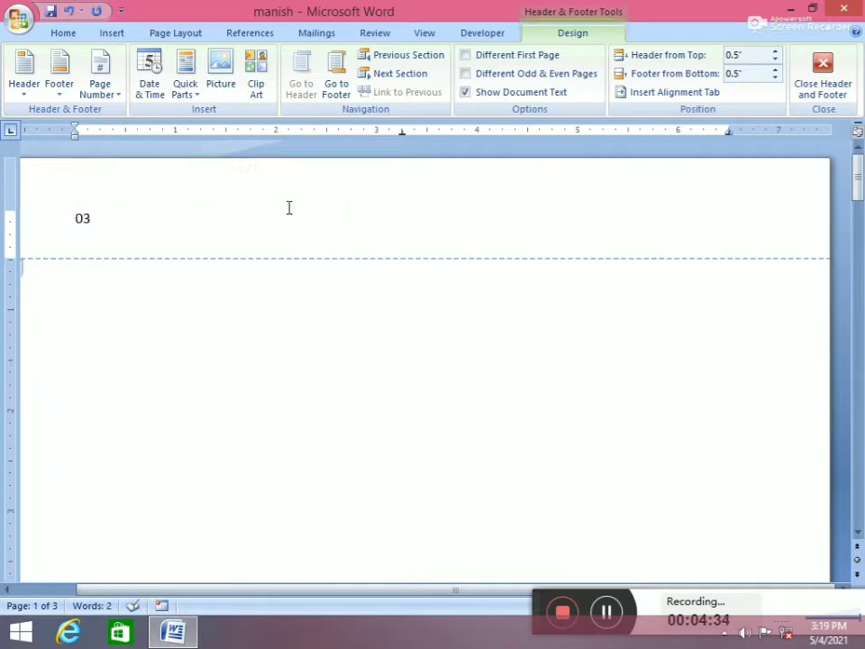
click(28, 217)
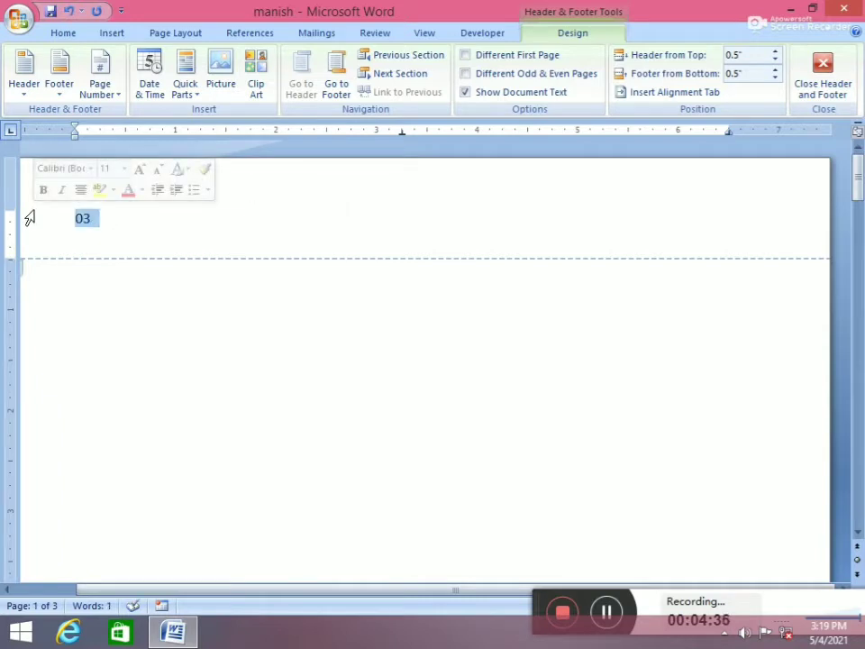
text(m)
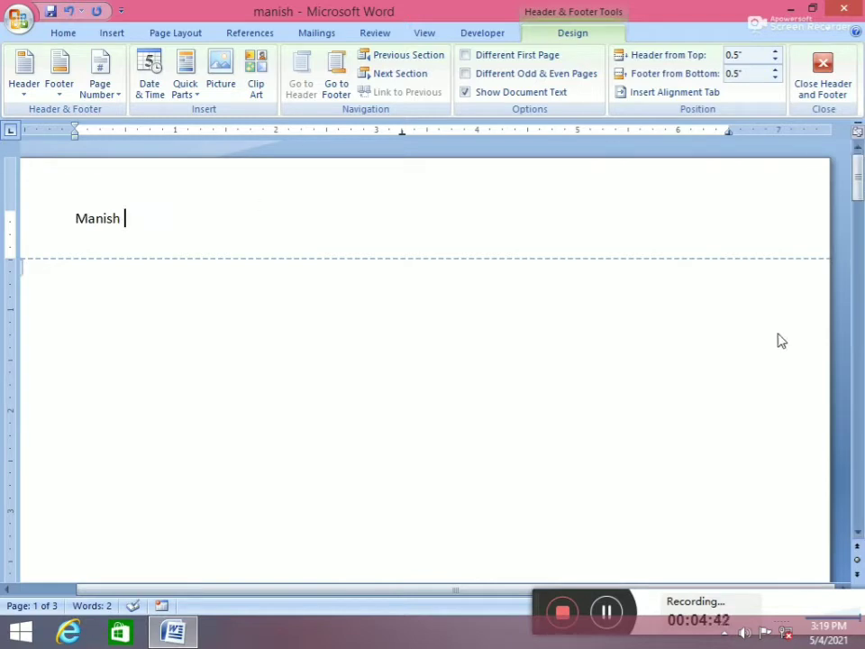
scroll(46, 226, down, 10)
double_click(618, 387)
Step: Pick the Rectangle from the Shapes gallery, ready to draw on the first page
scroll(858, 307, down, 3)
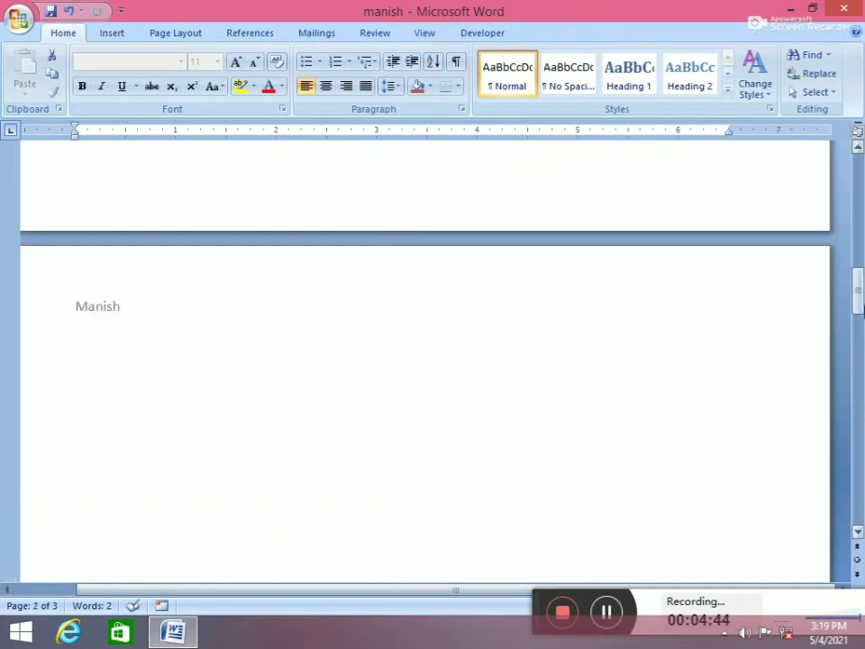
mouse_move(858, 306)
mouse_down()
mouse_move(858, 191)
mouse_move(858, 297)
mouse_move(860, 204)
mouse_up()
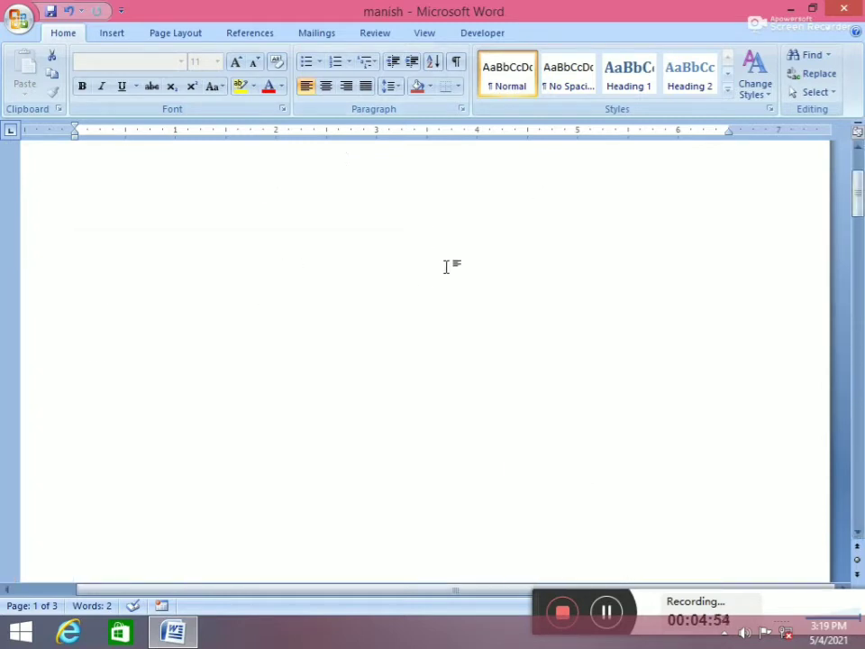
click(110, 36)
click(236, 93)
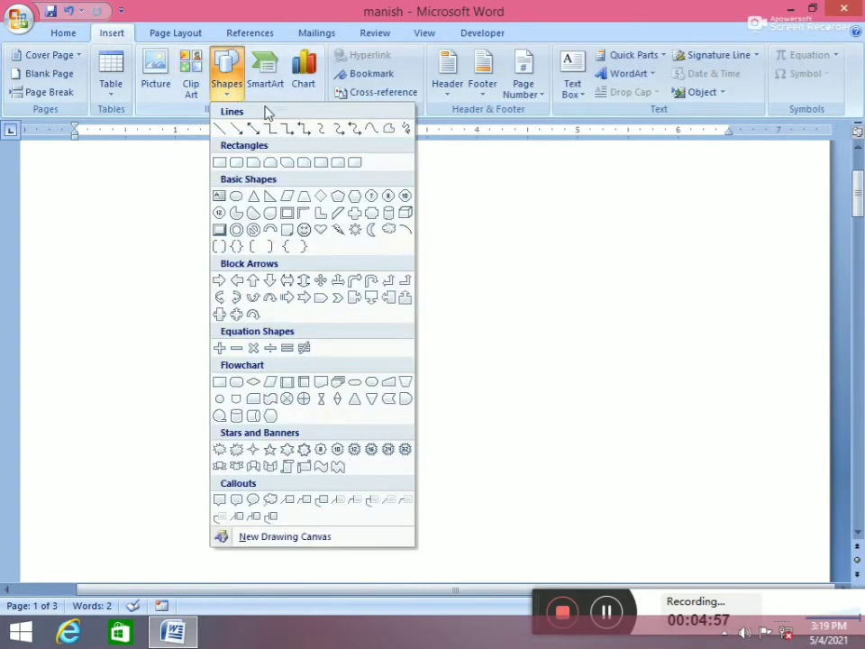
click(220, 163)
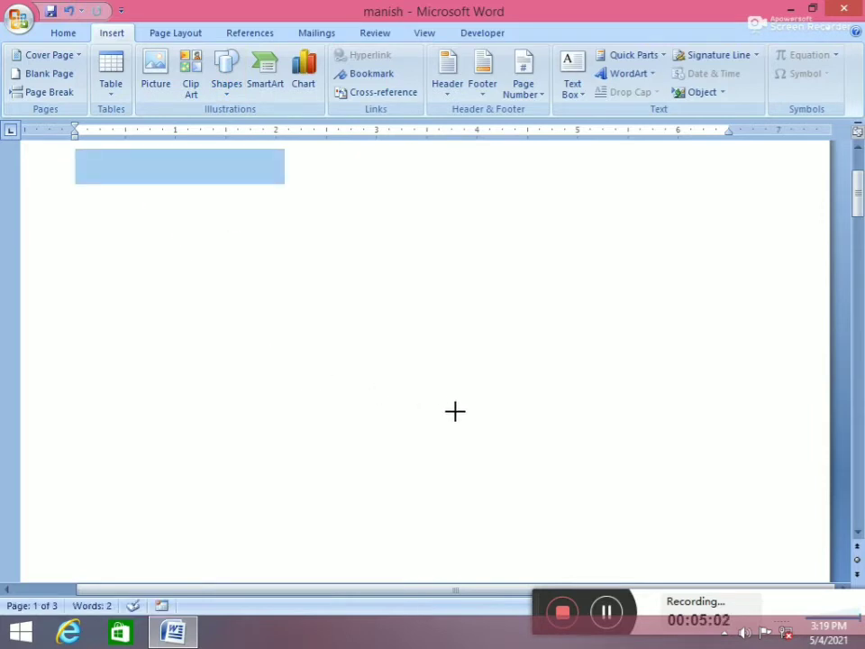
key(Escape)
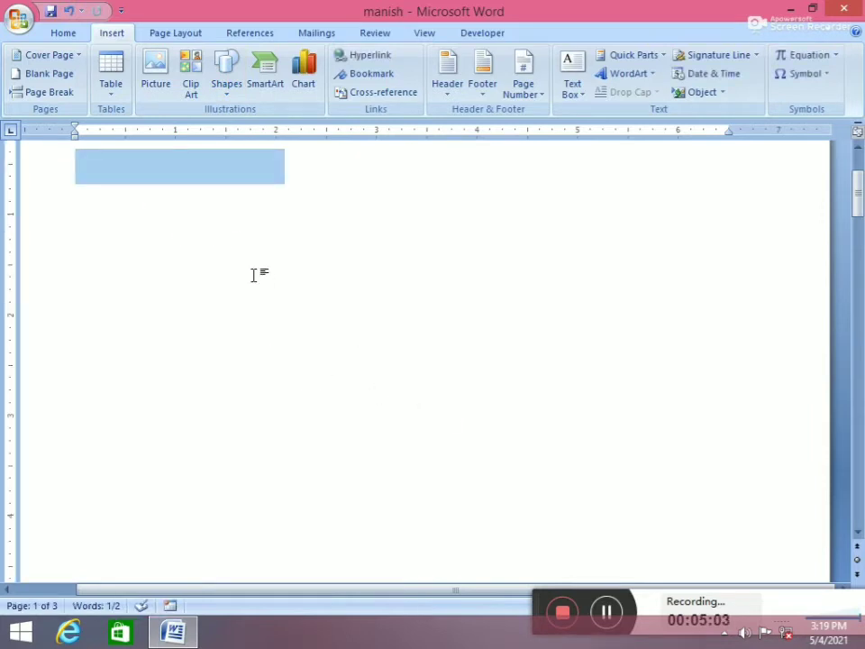
scroll(282, 270, up, 3)
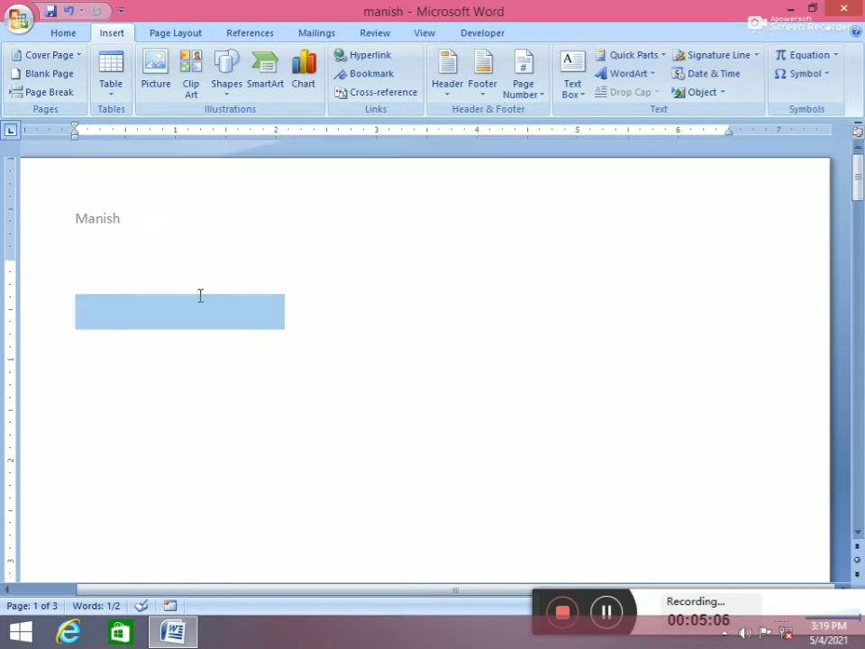
click(157, 312)
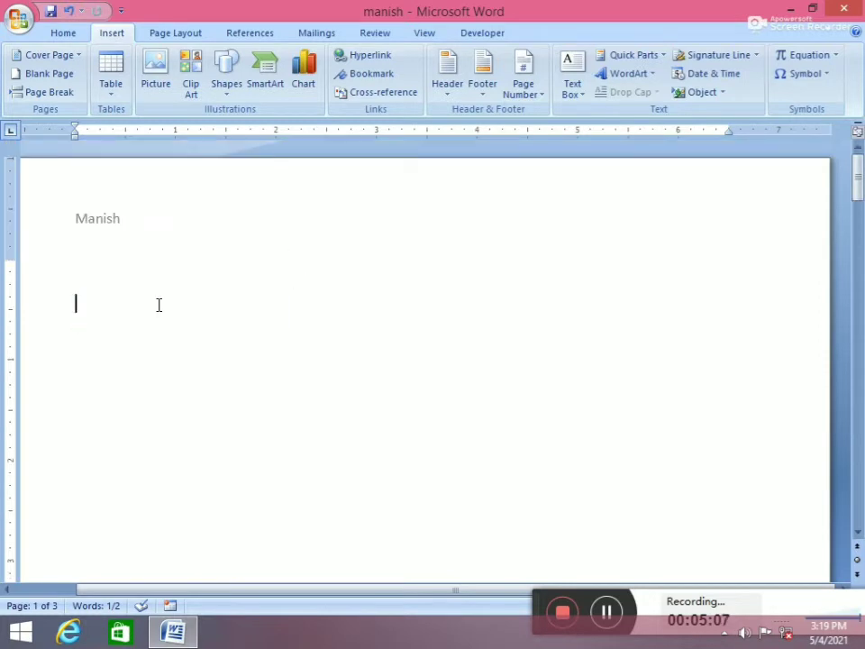
click(236, 95)
click(269, 128)
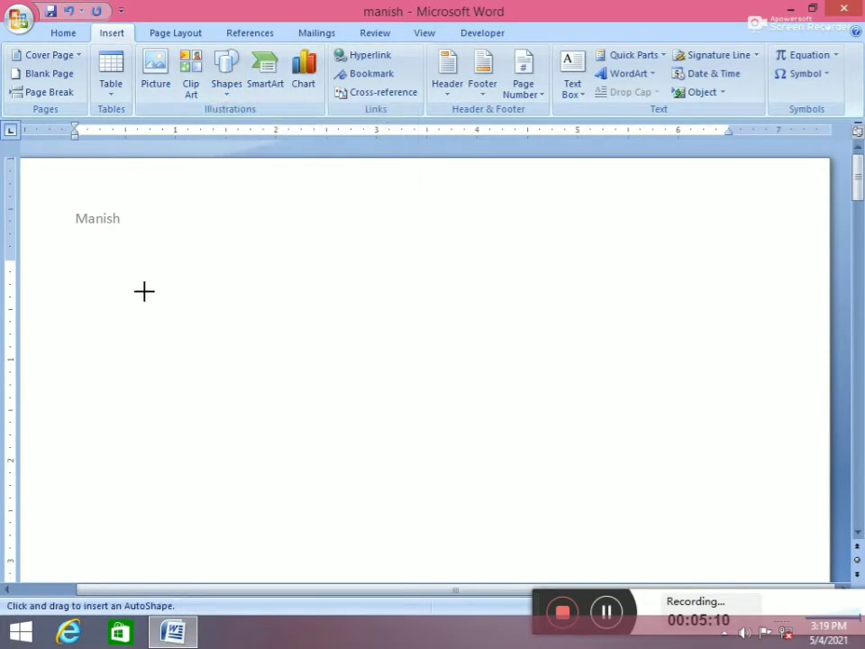
Step: Draw a rectangle below the header on page one and stretch its height to 2.72 inches
mouse_move(143, 289)
mouse_down()
mouse_move(192, 341)
mouse_move(575, 525)
mouse_up()
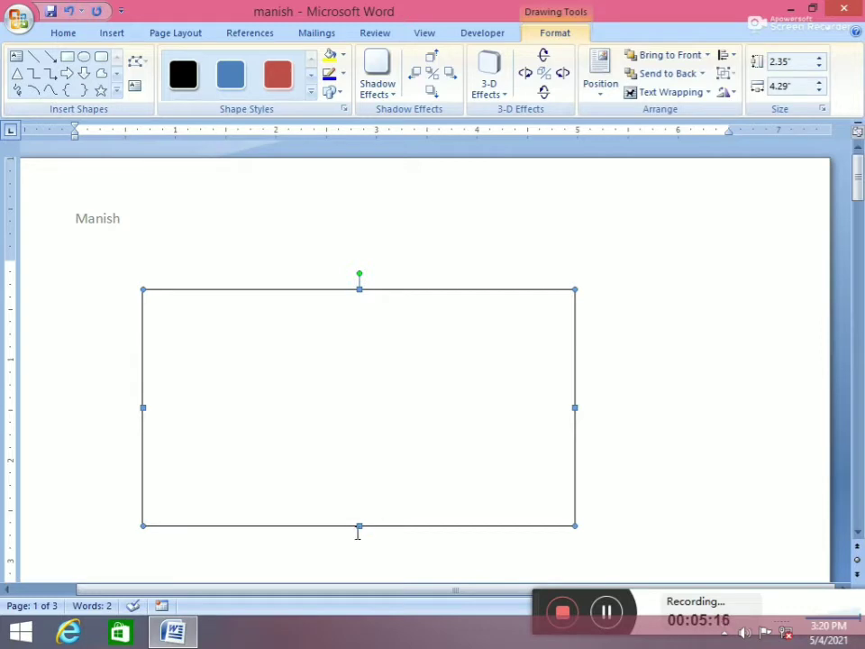
drag(359, 526, 351, 561)
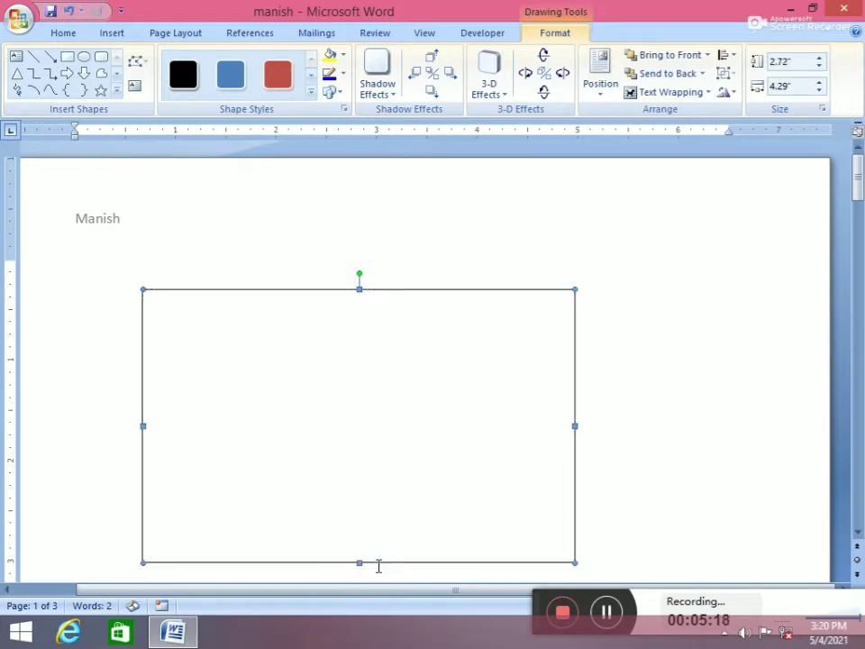
drag(858, 196, 859, 207)
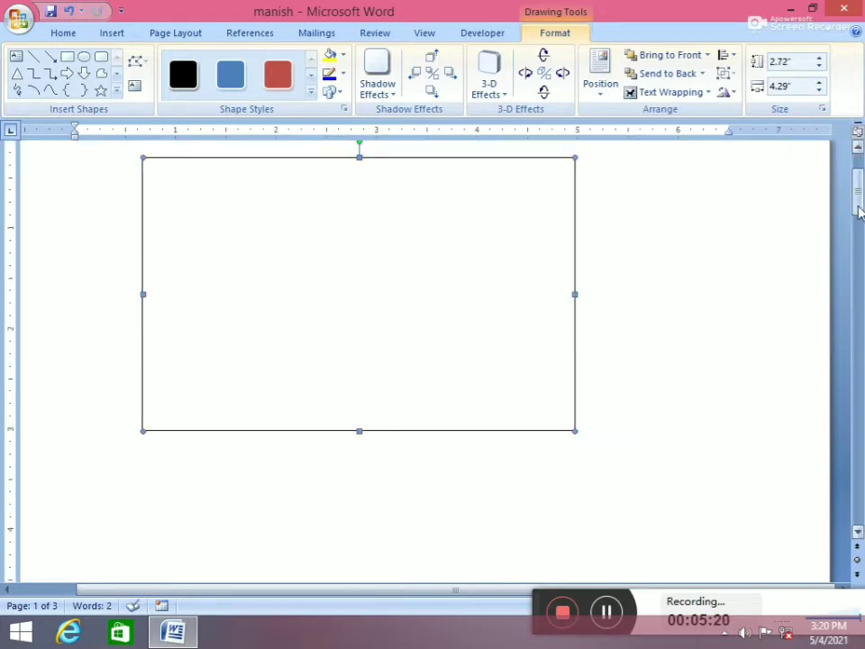
Step: Fill the rectangle with light green
click(343, 55)
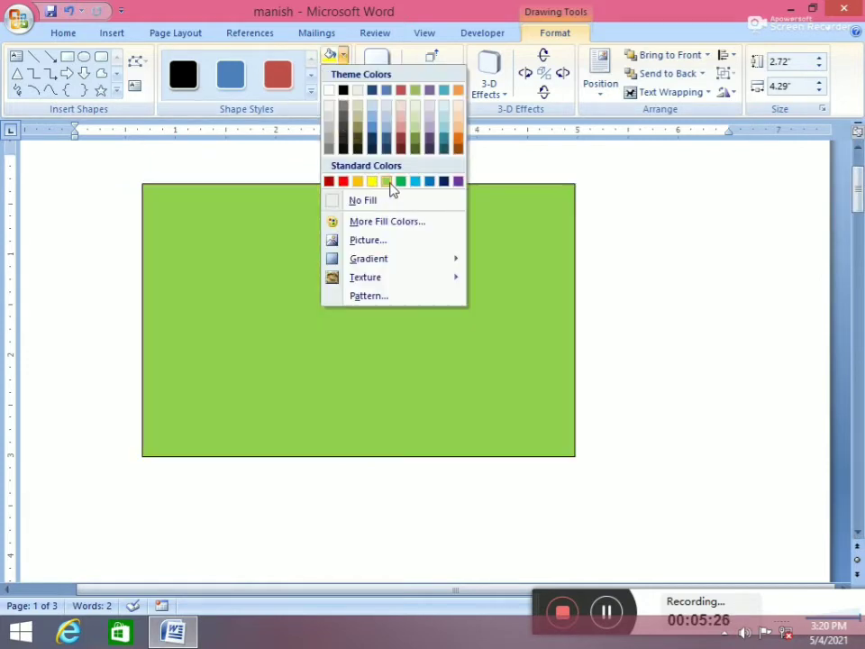
click(387, 183)
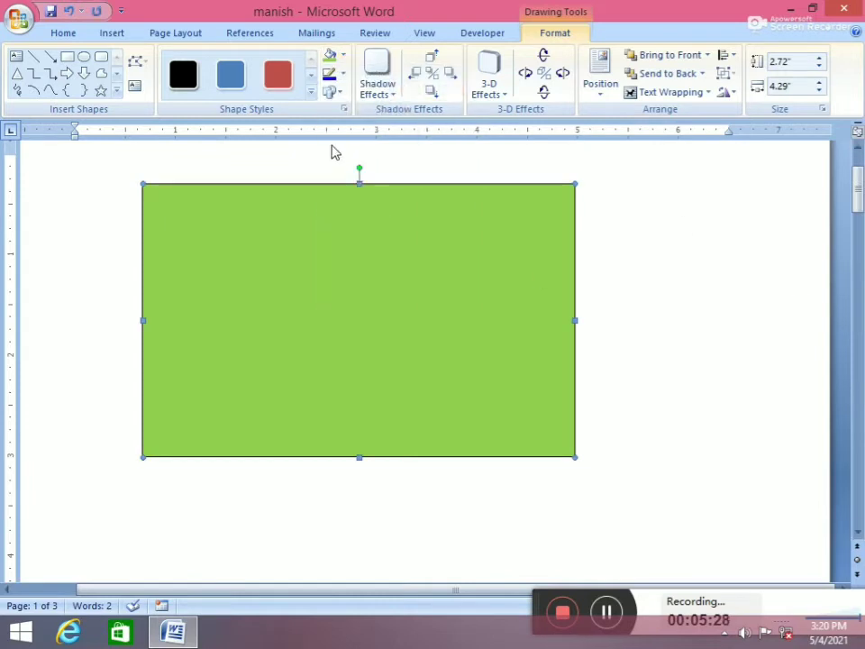
click(120, 38)
Step: Create a first-style WordArt reading 'manish coaching classes'
click(639, 77)
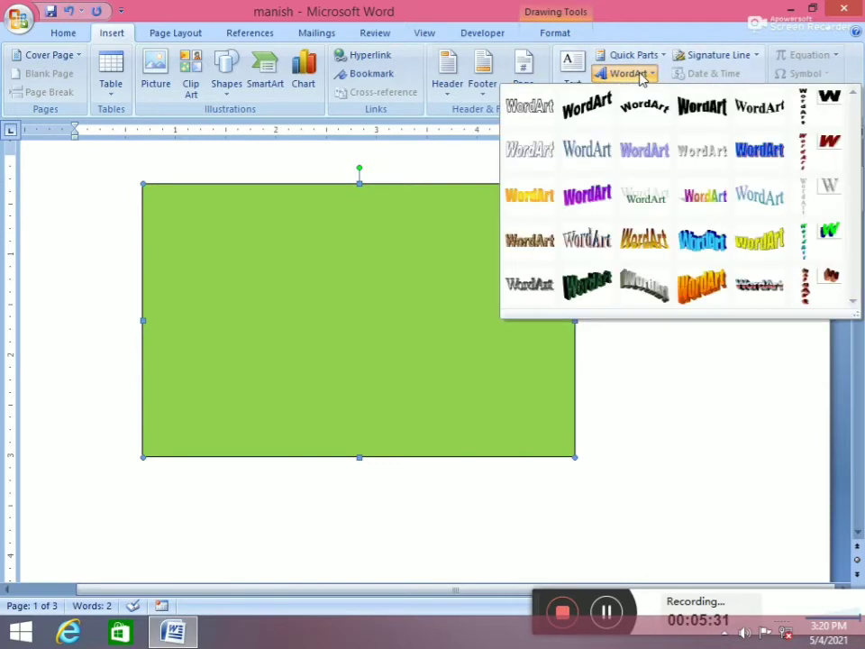
click(531, 108)
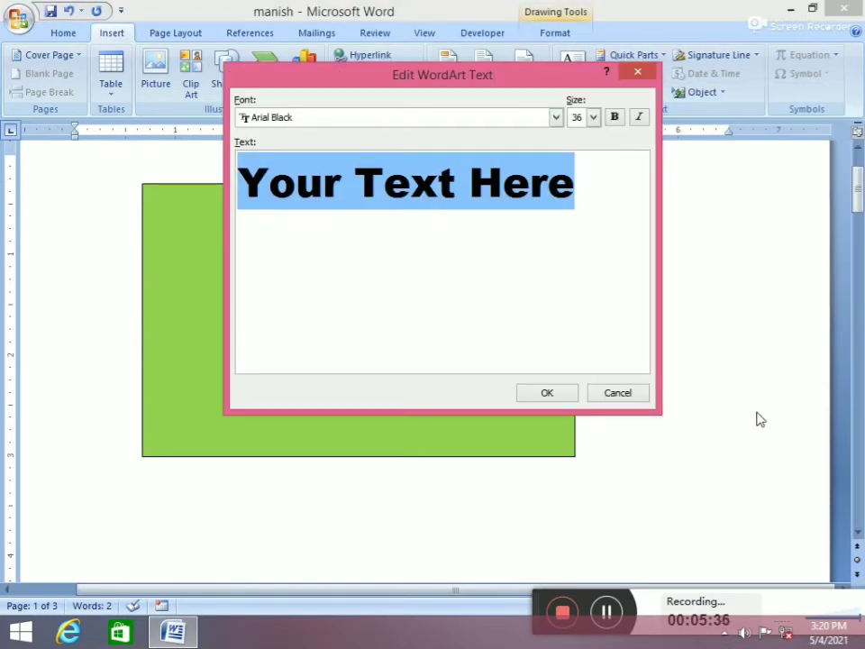
text(ma)
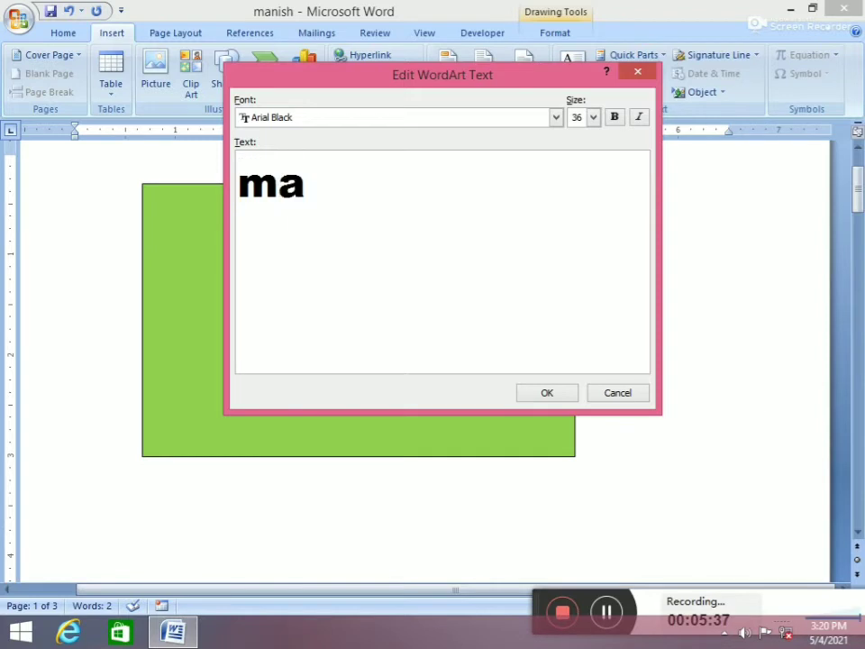
text(nish c)
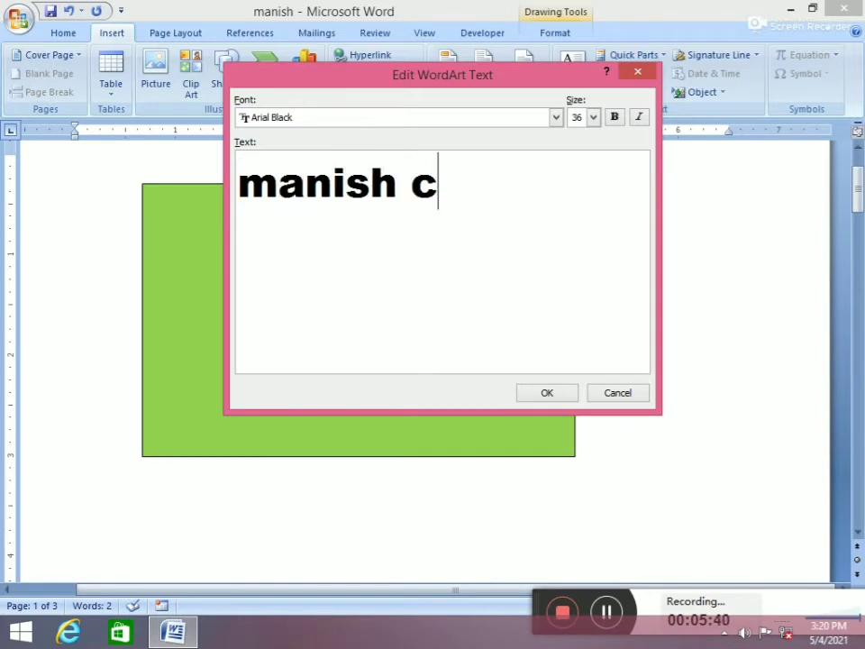
text(oaching )
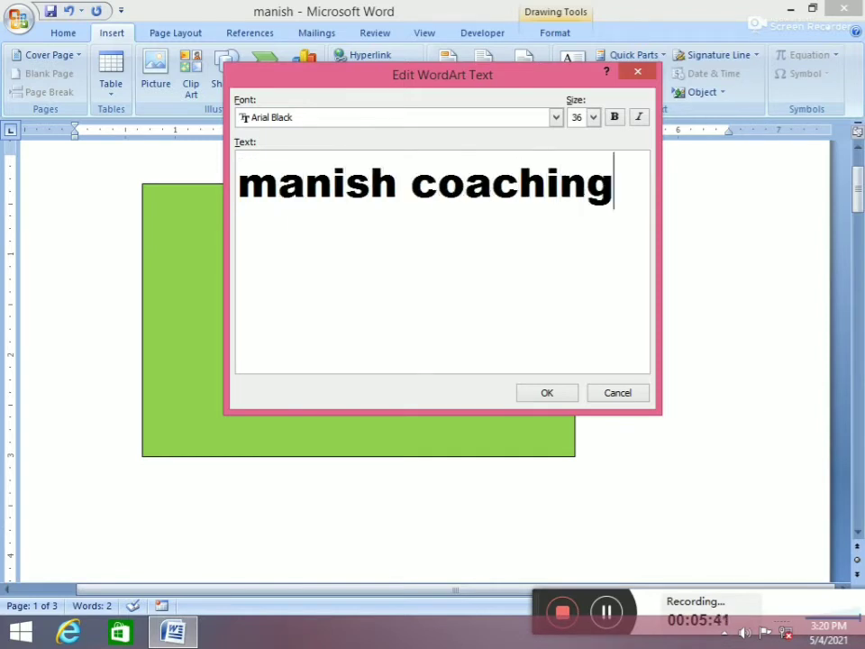
text(classe)
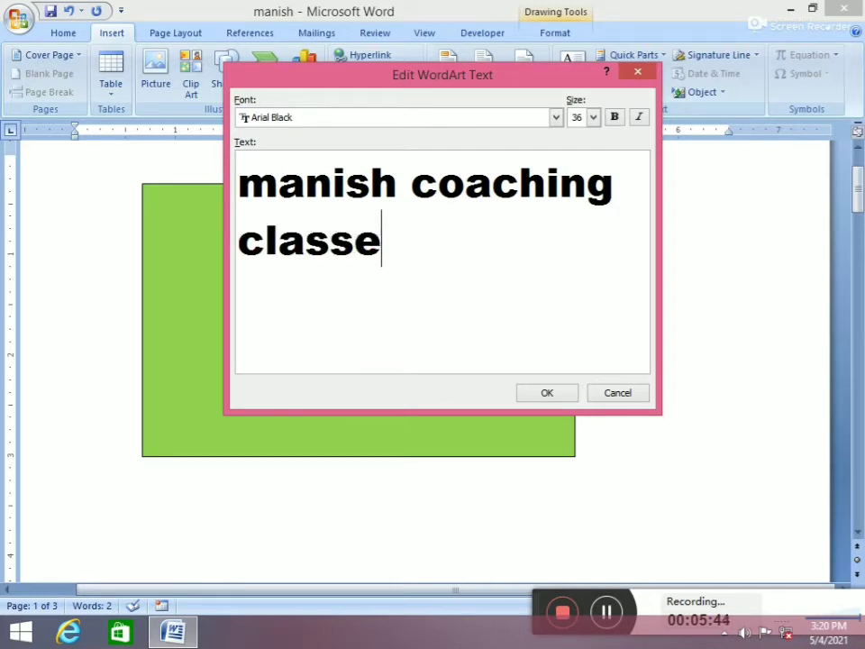
text(s)
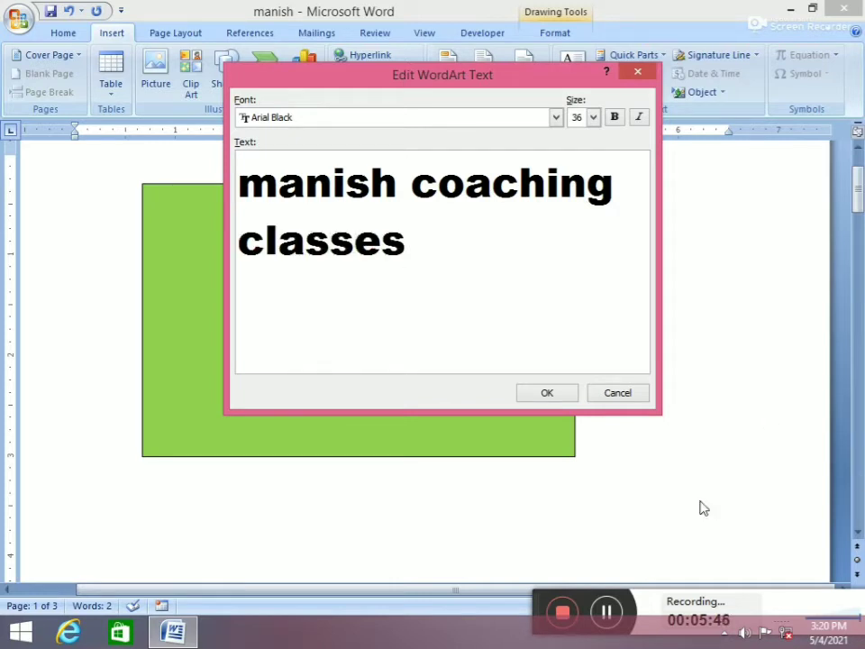
click(540, 394)
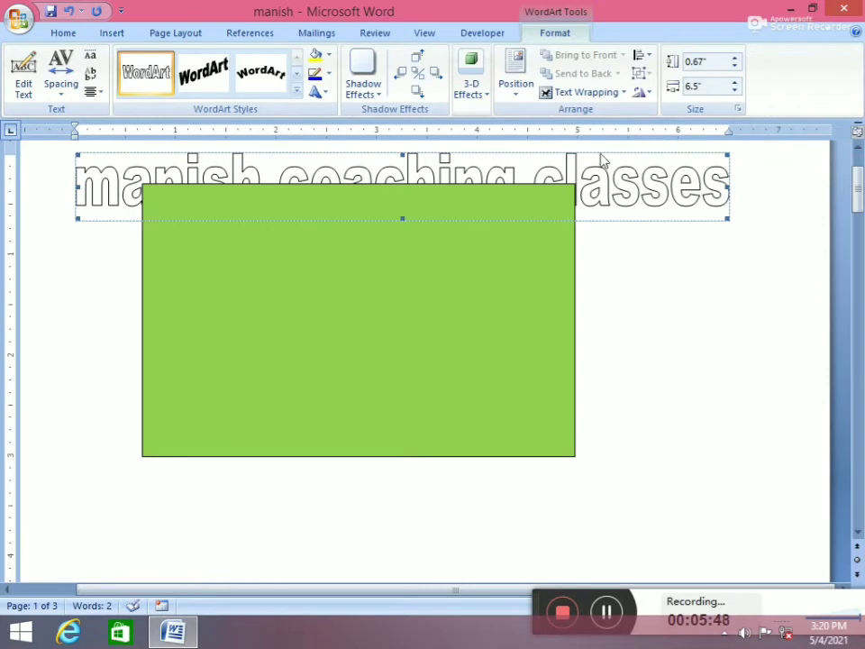
Step: Float the title in front of text, shrink it along the green box's top, and fill it black
click(586, 91)
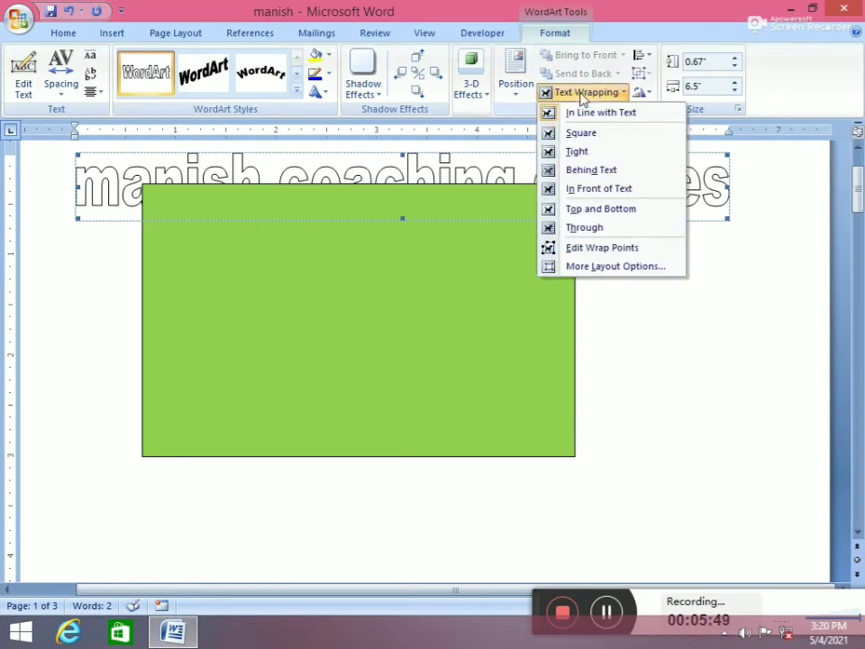
click(608, 188)
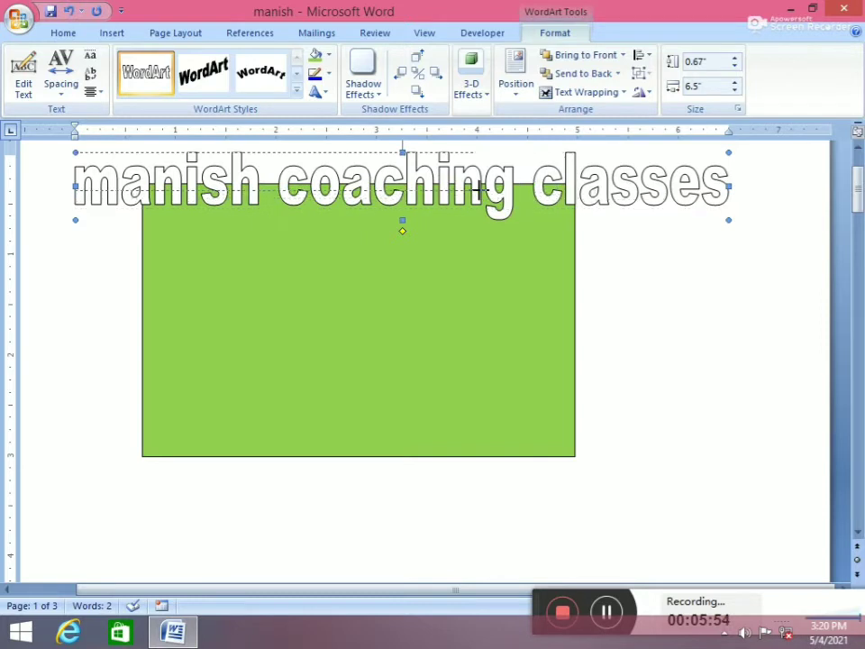
mouse_move(728, 219)
mouse_down()
mouse_move(378, 183)
mouse_move(406, 199)
mouse_move(473, 210)
mouse_up()
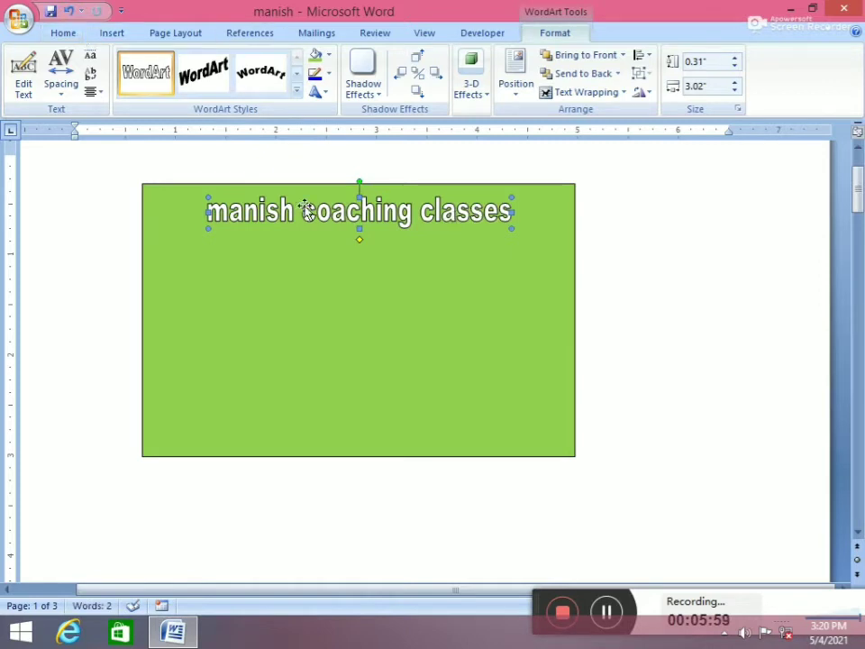
click(328, 55)
click(329, 91)
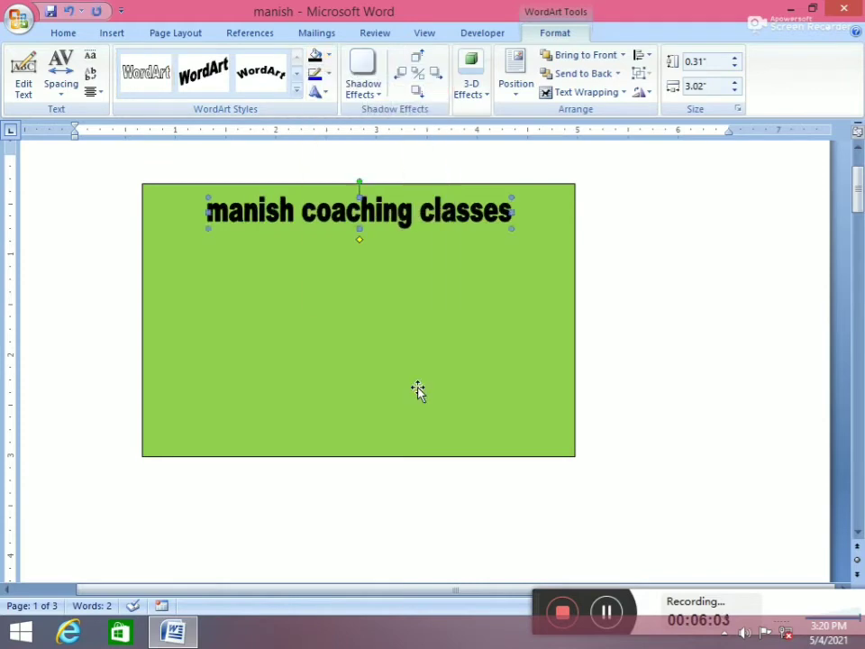
click(486, 408)
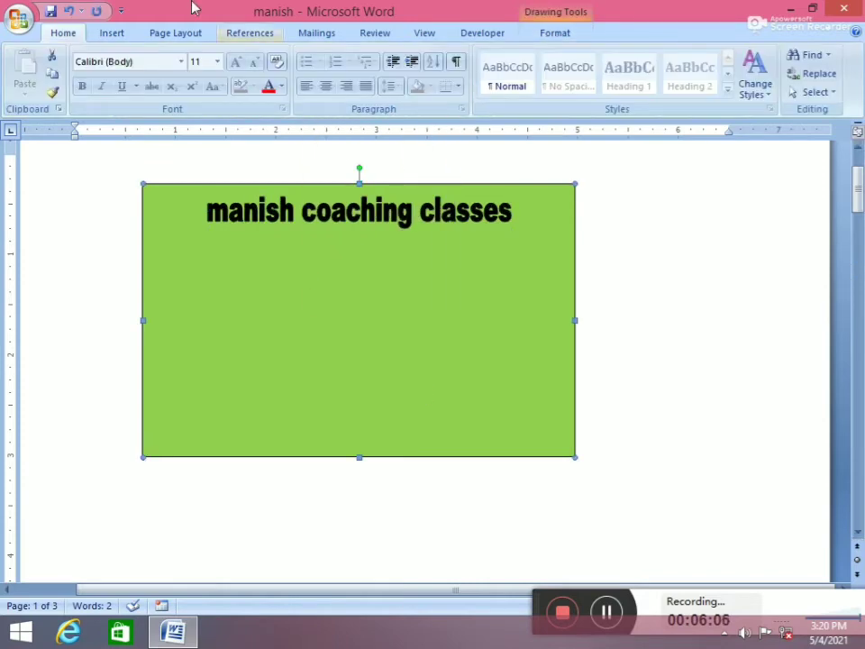
click(112, 33)
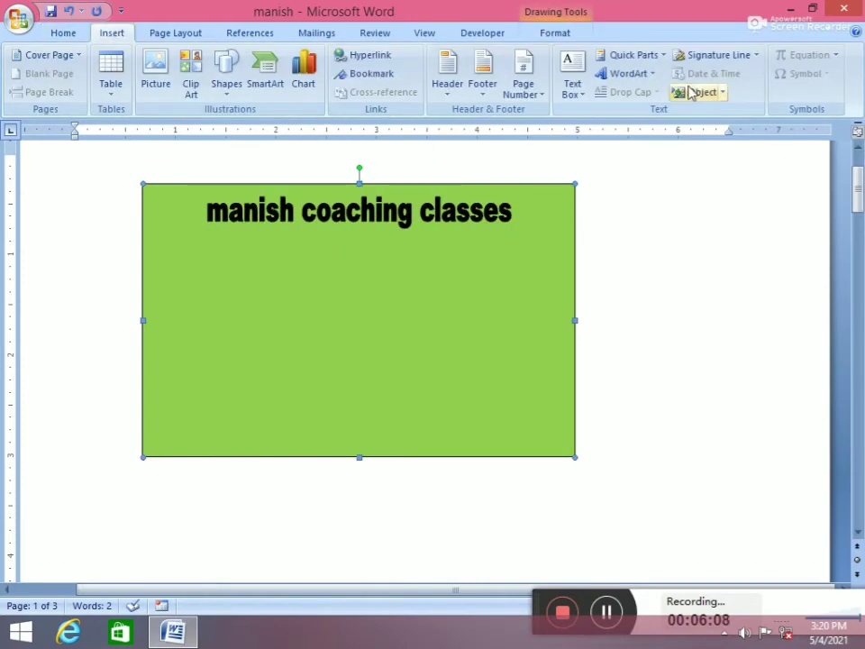
Step: Start a first-style WordArt and type 'time - 10 to 12' as its text
click(645, 73)
click(531, 110)
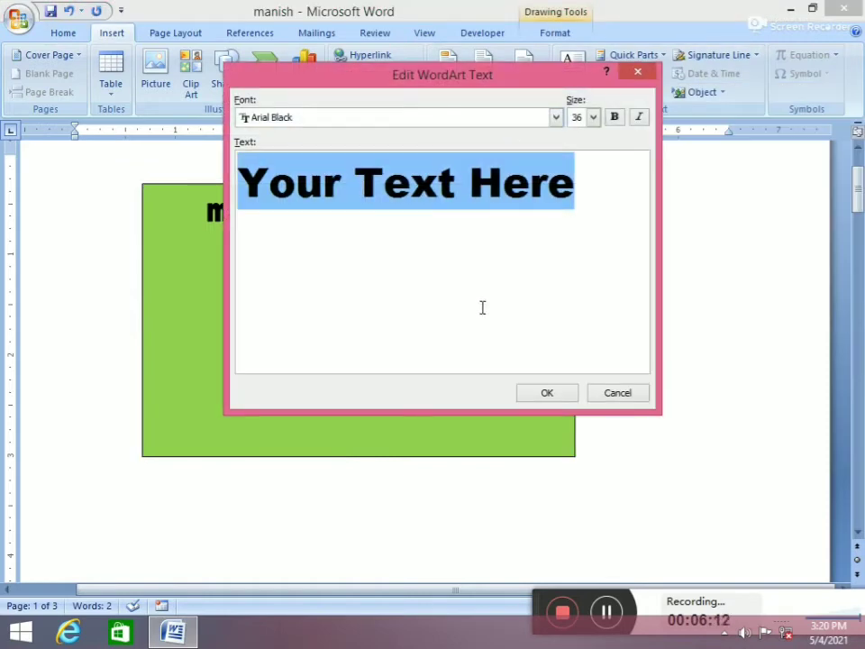
text(timimg)
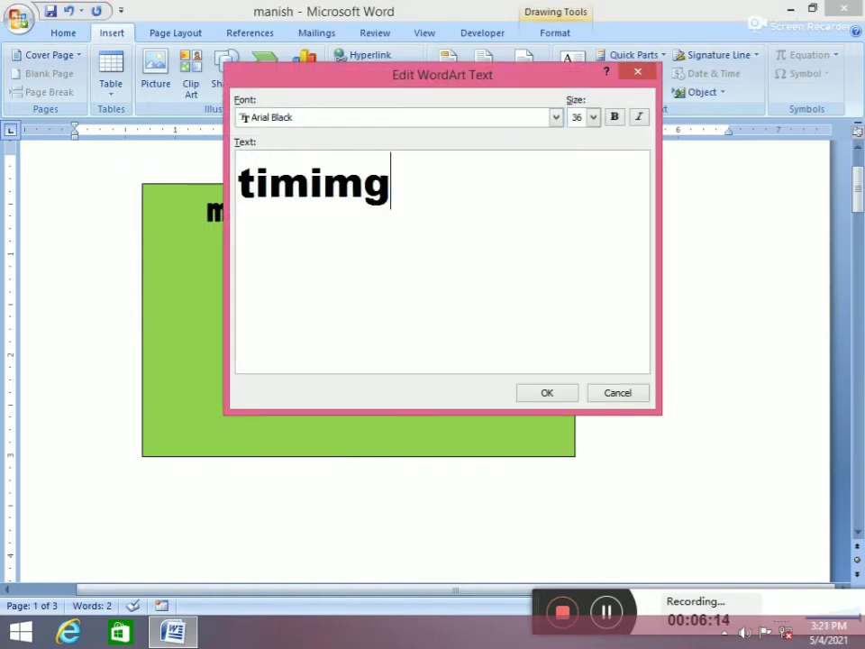
key(BackSpace)
key(BackSpace)
key(BackSpace)
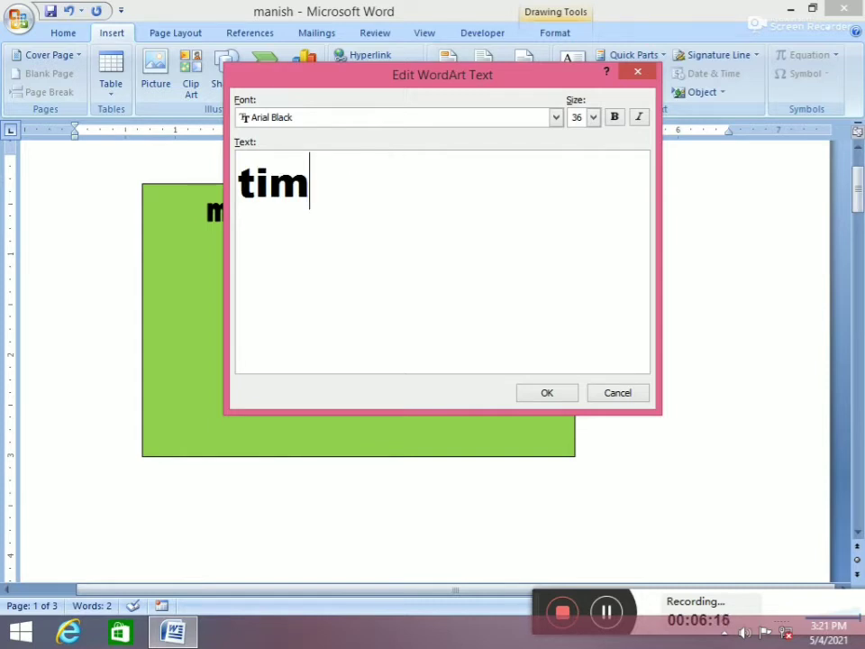
text(e )
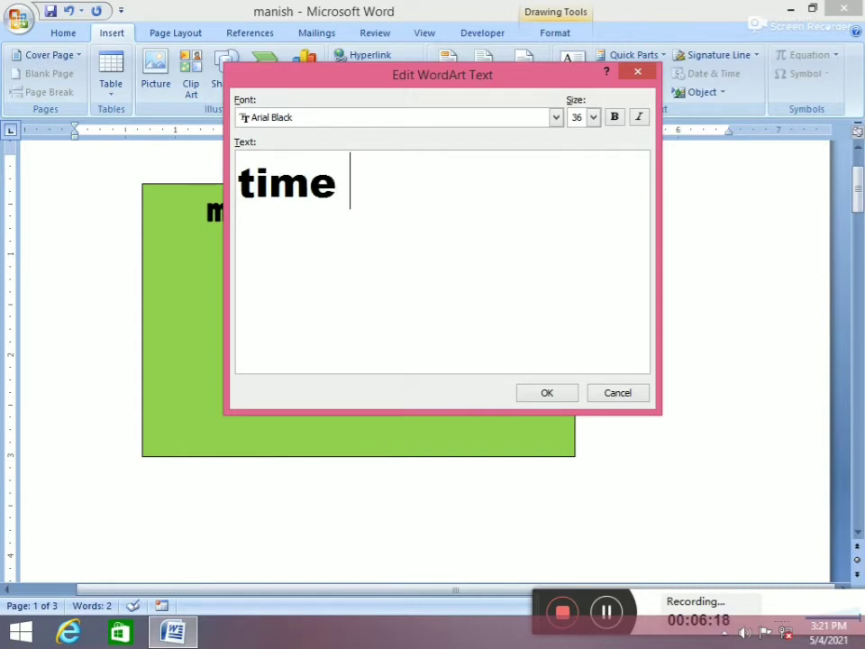
text(-)
text( 10)
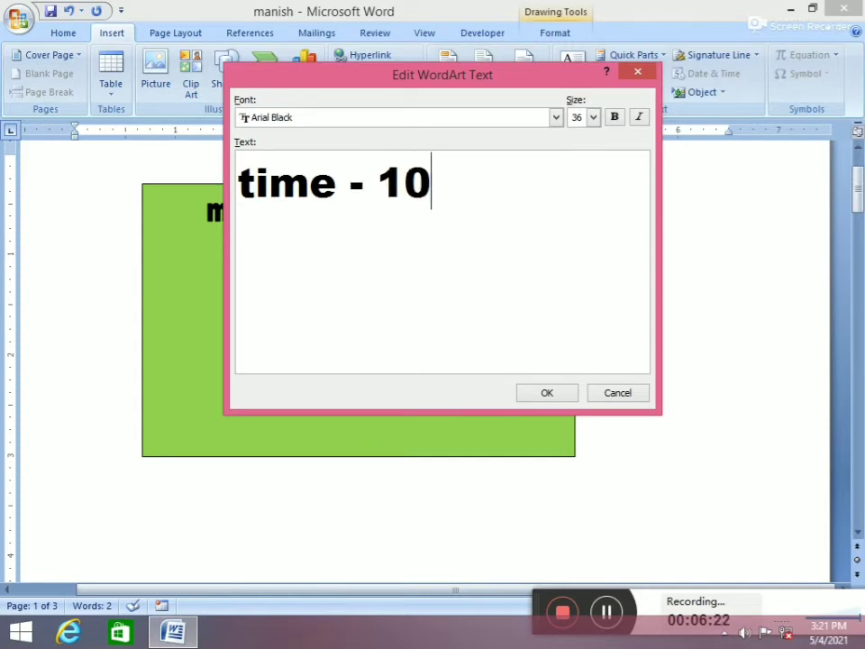
text( to 12)
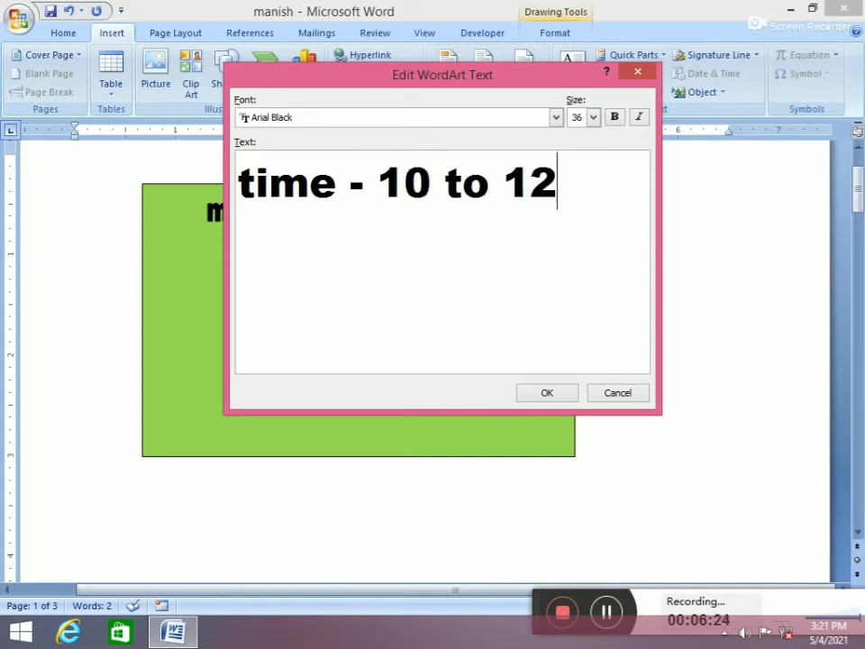
Step: Add the time WordArt in front of text and move it just below the title
click(547, 393)
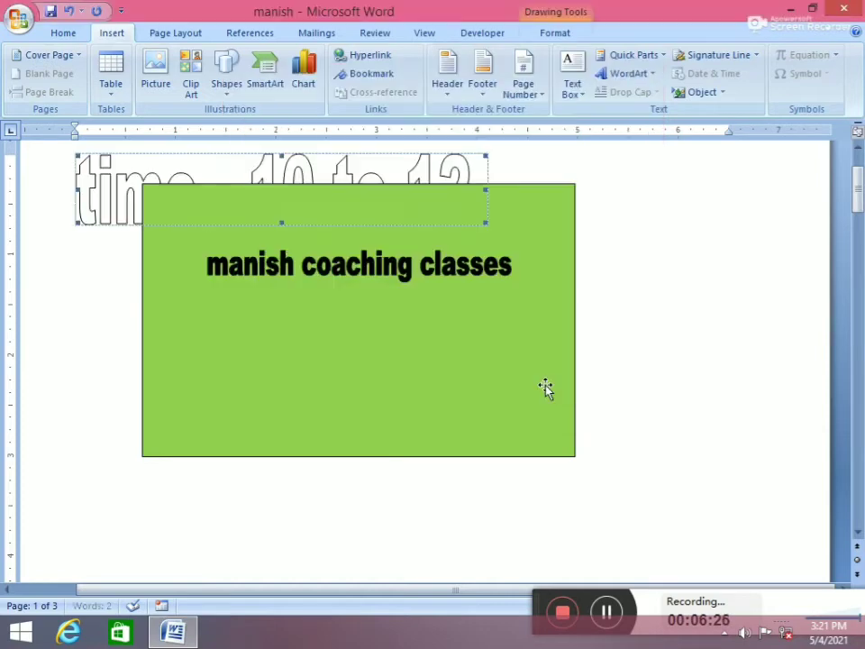
click(587, 92)
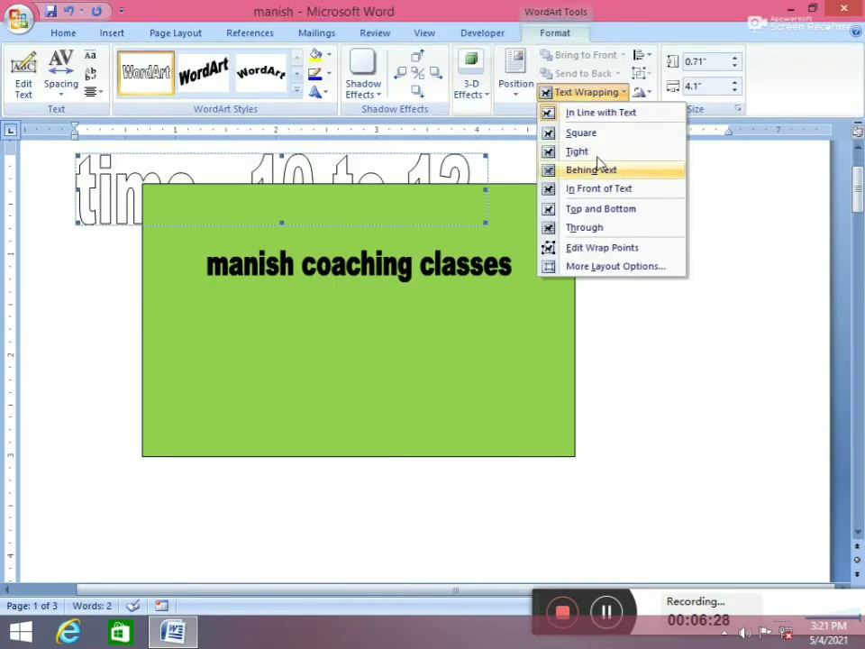
click(596, 189)
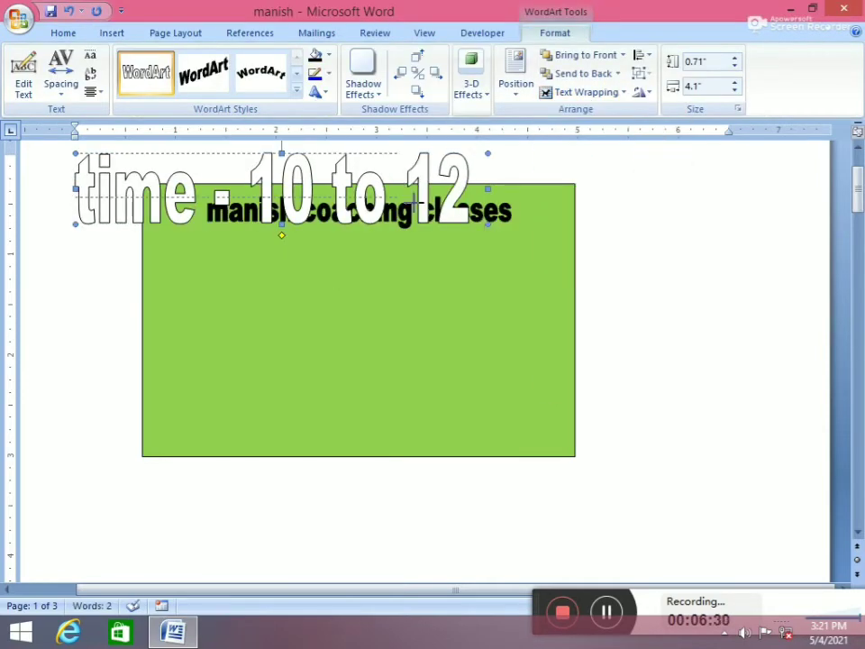
mouse_move(271, 178)
mouse_down()
mouse_move(194, 184)
mouse_move(315, 250)
mouse_up()
mouse_move(378, 261)
mouse_down()
mouse_move(378, 253)
mouse_move(349, 253)
mouse_up()
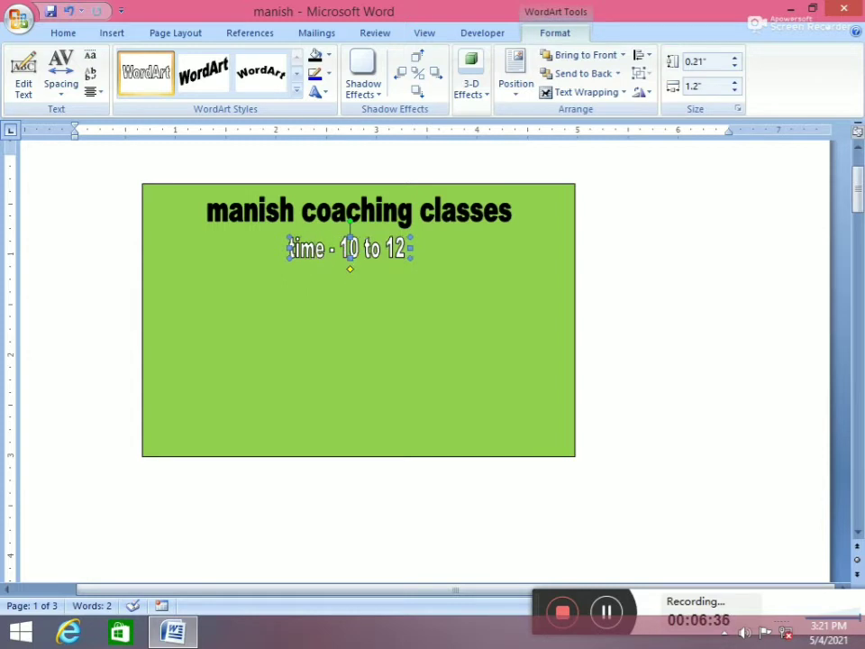
Step: Shrink the time WordArt to 0.21 by 1.2 inches and colour it red
click(408, 338)
click(370, 248)
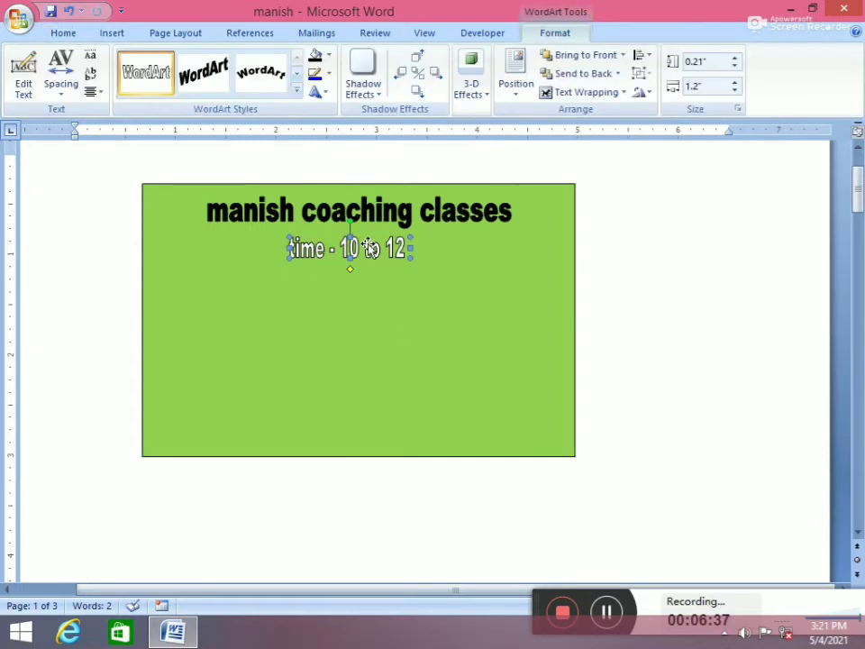
click(329, 55)
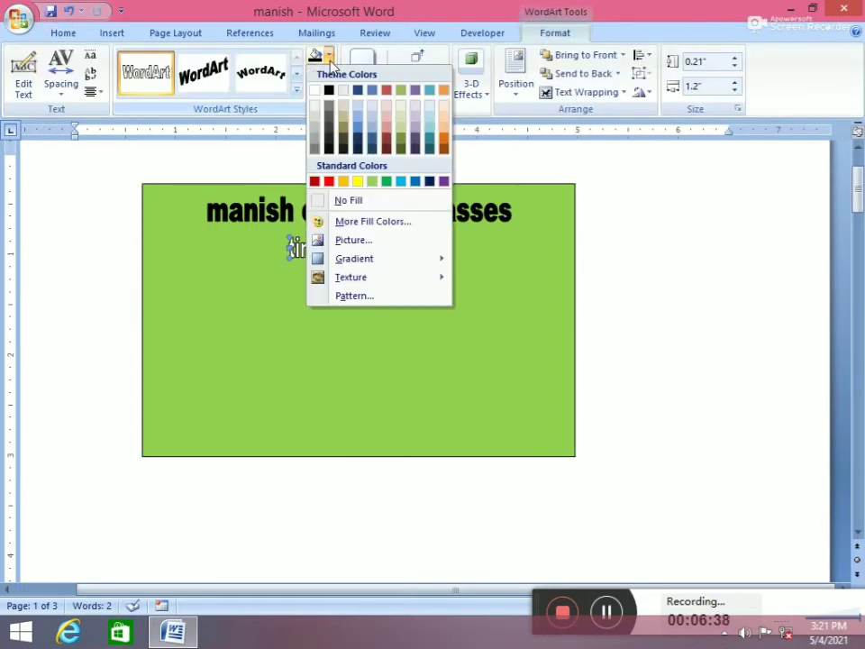
click(330, 182)
click(393, 340)
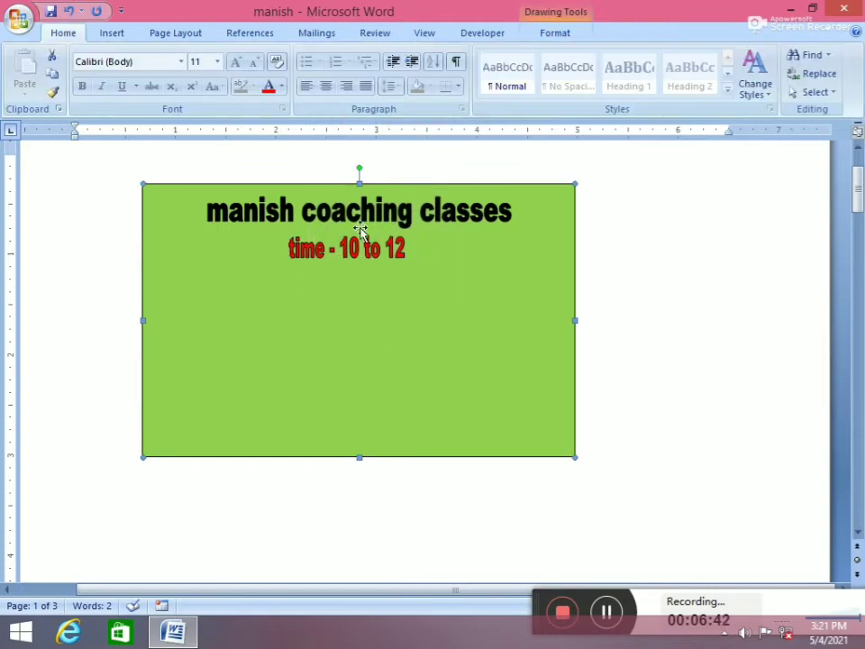
click(115, 34)
Step: Start a first-style WordArt and type the coaching class's two-line address
click(622, 75)
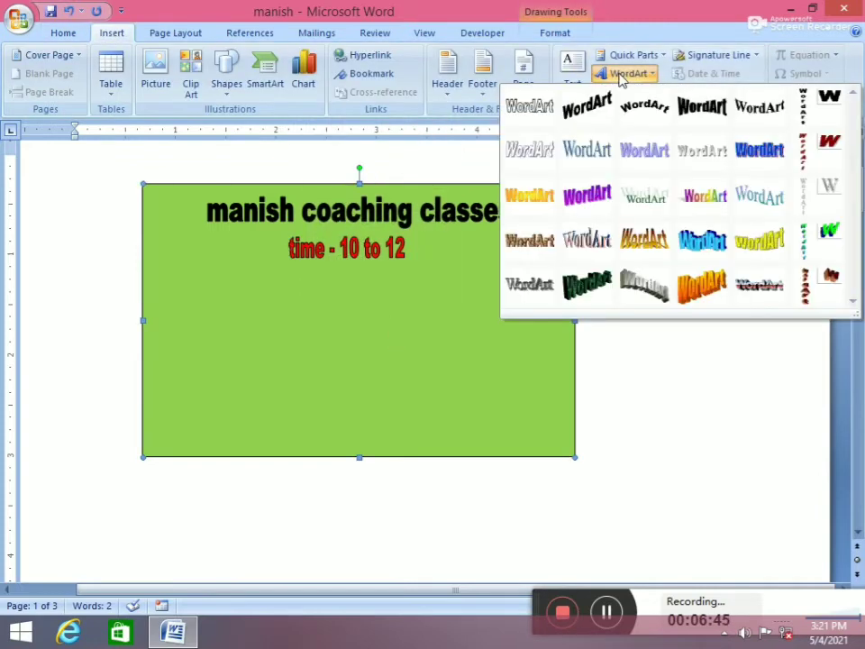
click(520, 112)
text(add. )
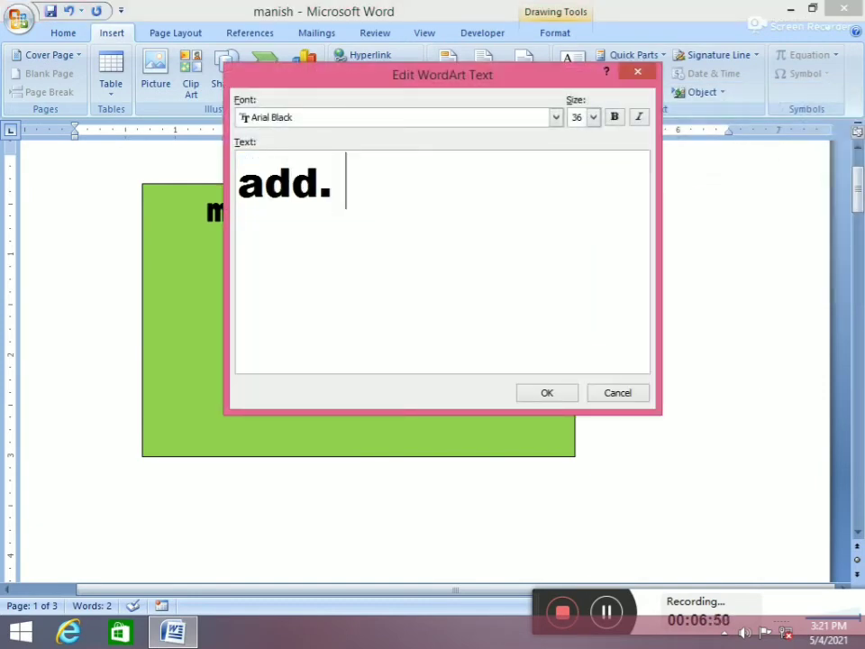
text(- )
text(na)
key(BackSpace)
key(BackSpace)
text(ran)
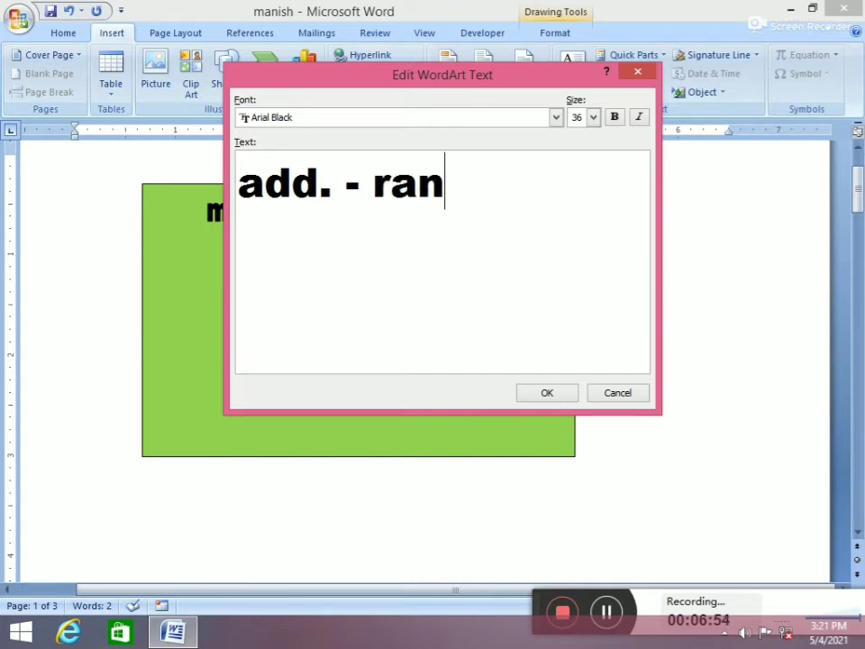
text(i aman)
key(Return)
text(ba)
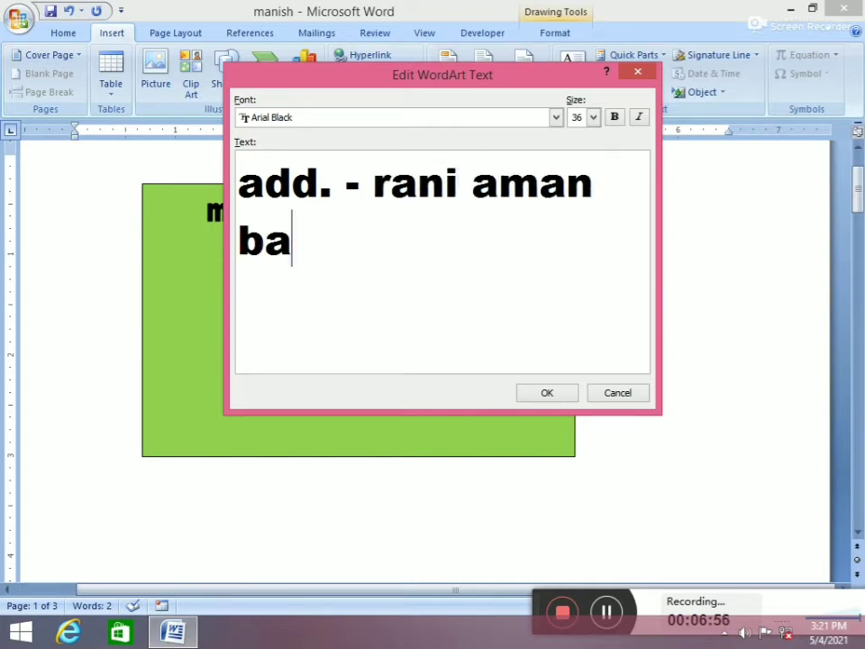
text(o)
key(BackSpace)
text(i )
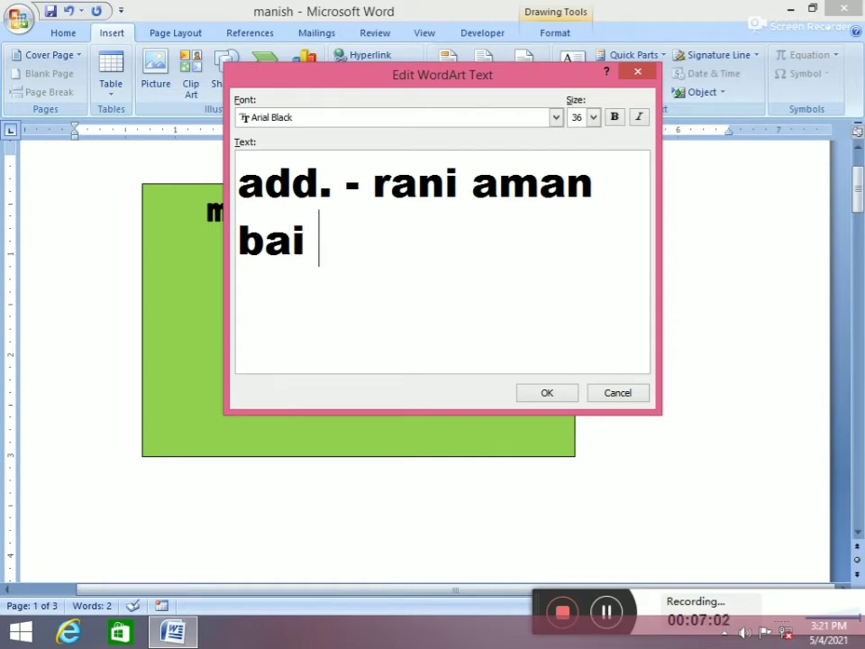
text(colo)
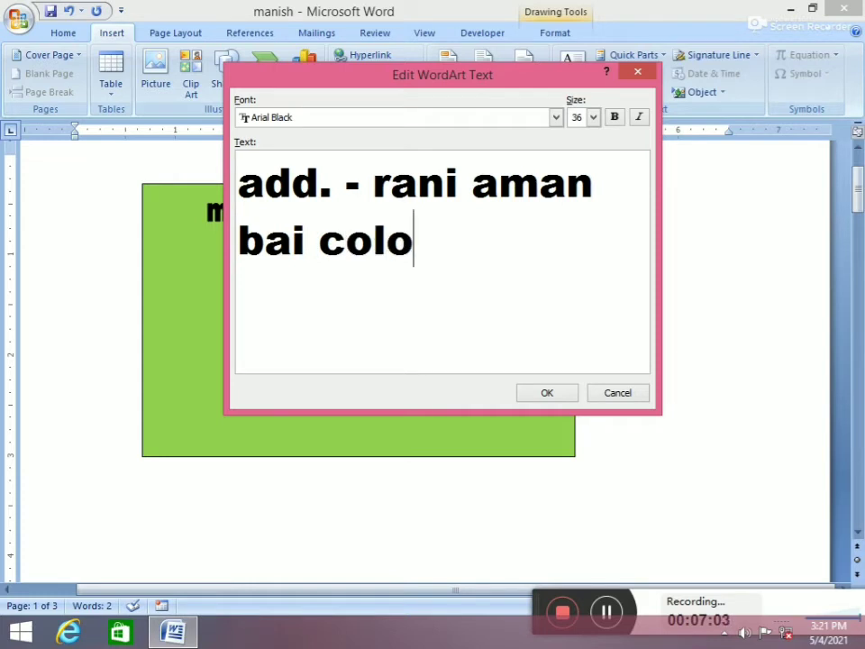
text(ny na)
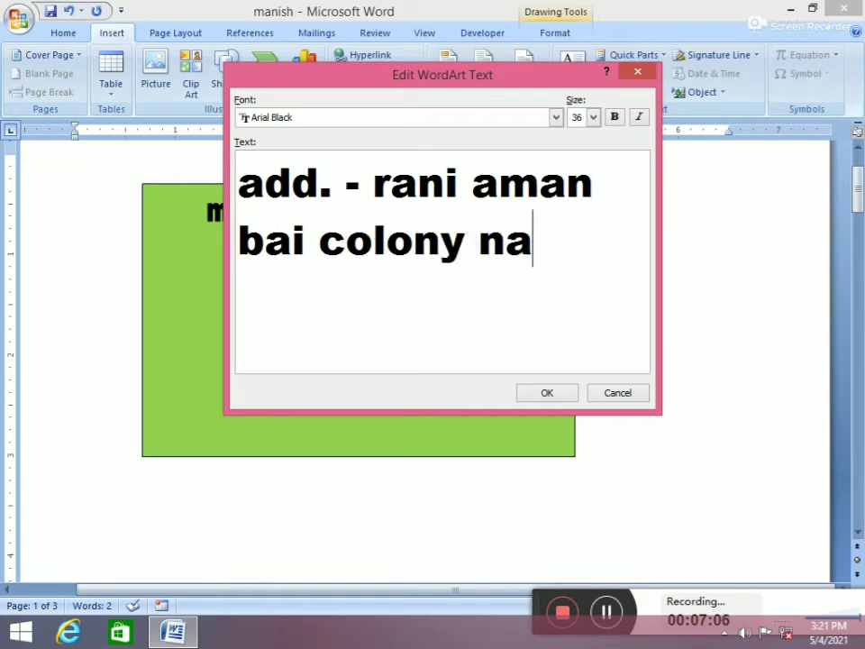
text(ven)
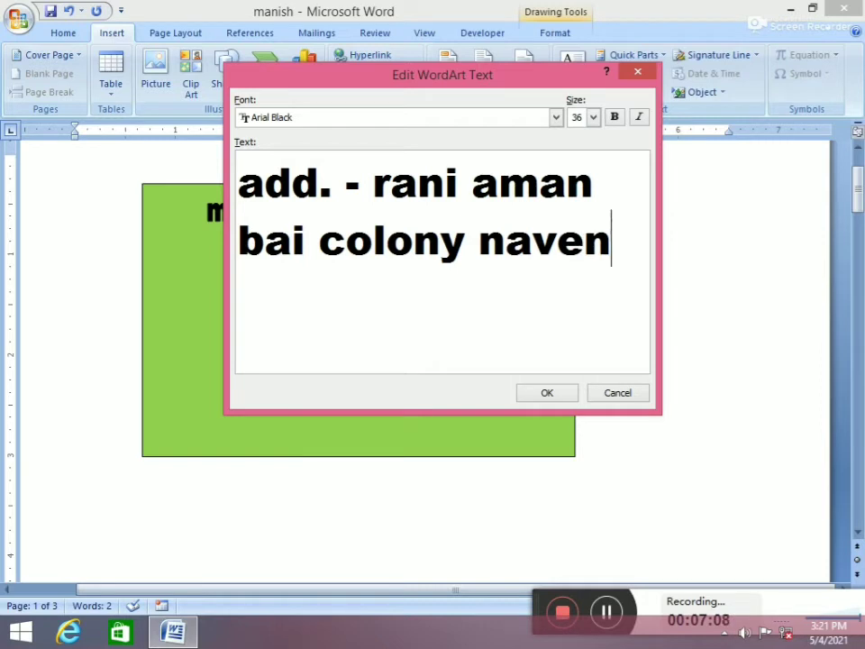
key(BackSpace)
text(en na)
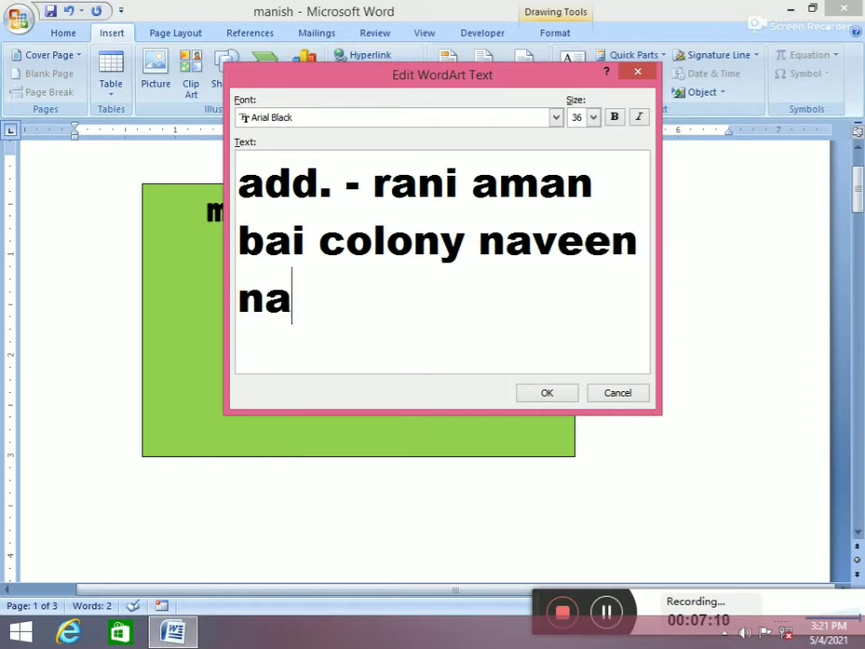
text(gar)
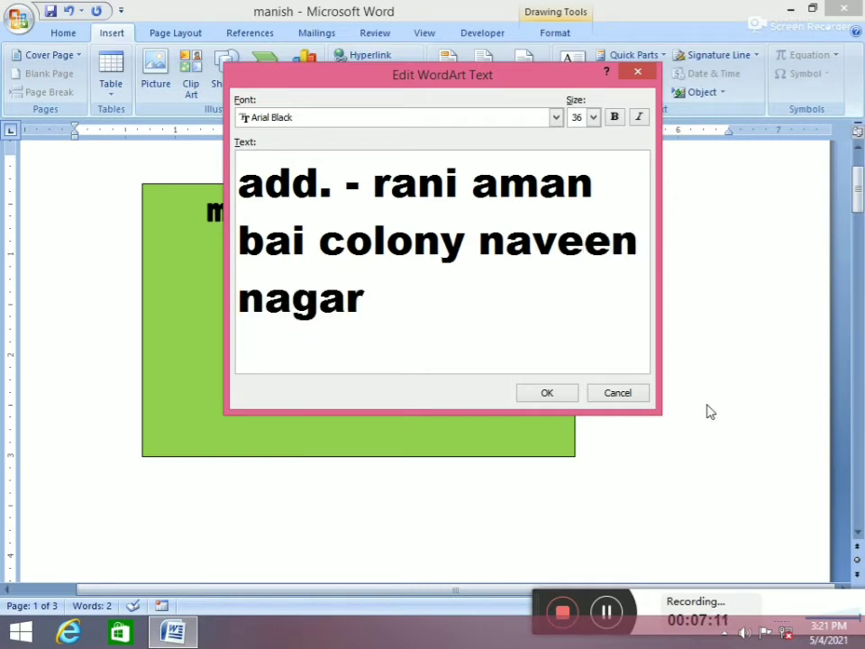
Step: Float the address WordArt in front of text, shrink it to 0.31 by 3.98 inches at the card's bottom, and colour it red
click(547, 393)
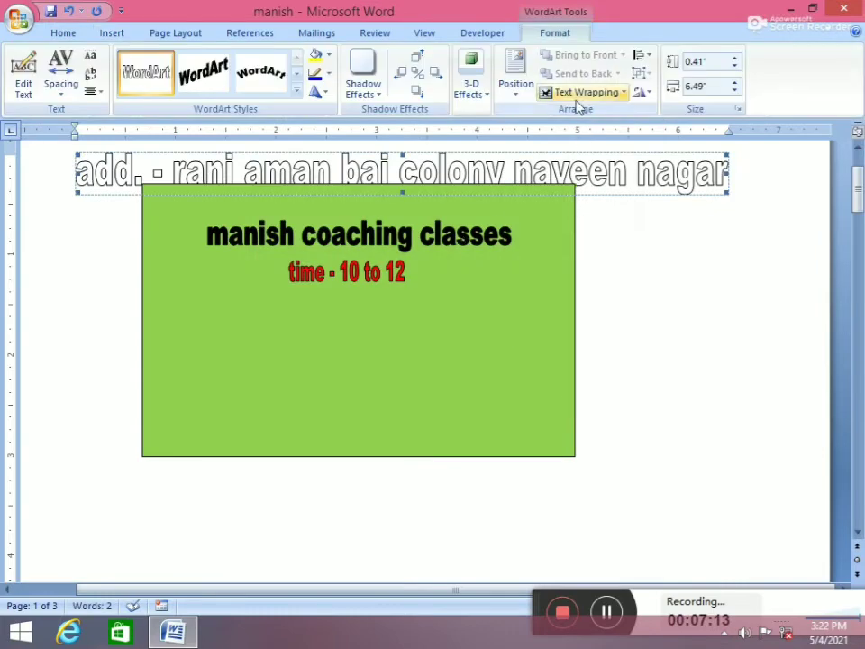
click(584, 92)
click(592, 188)
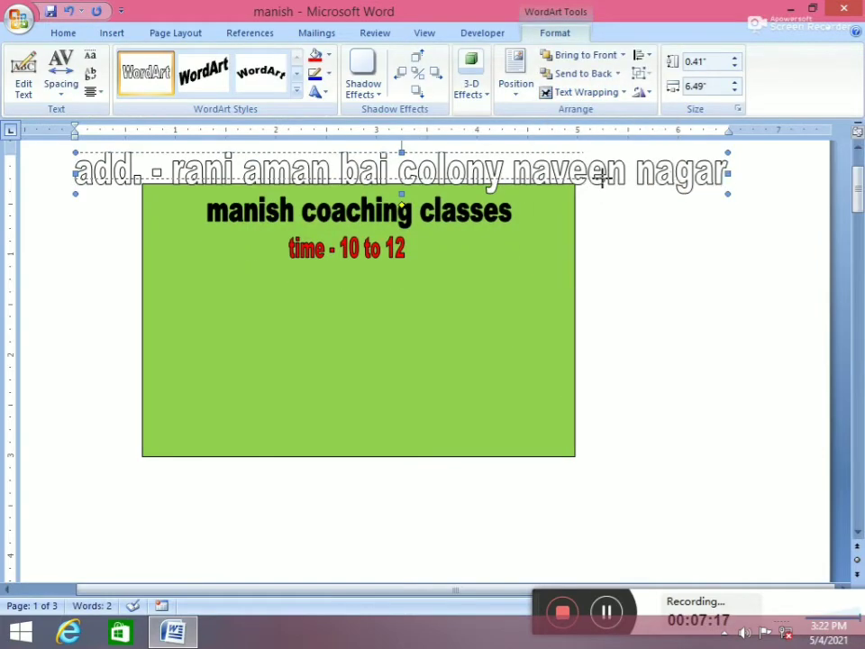
mouse_move(730, 192)
mouse_down()
mouse_move(403, 179)
mouse_move(493, 441)
mouse_up()
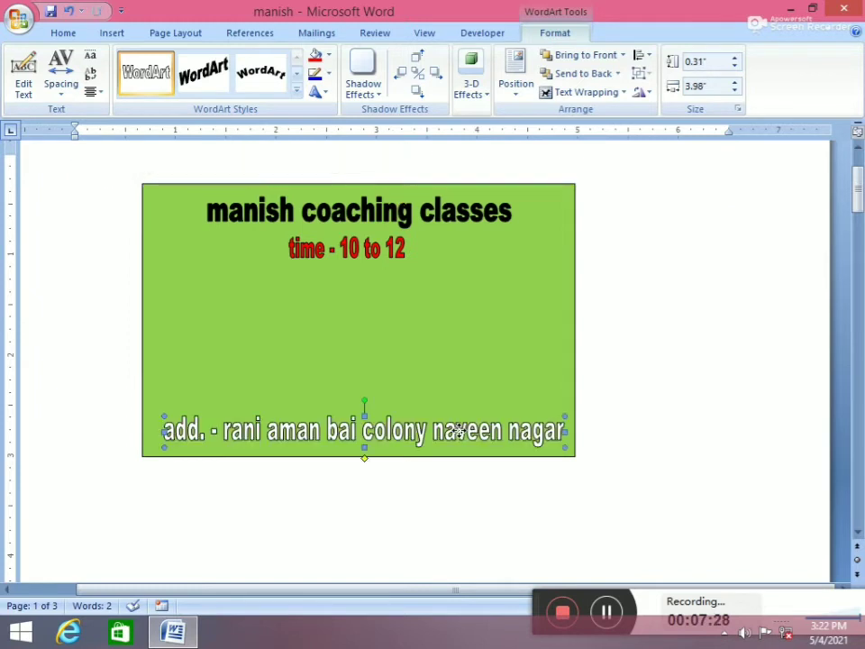
click(330, 57)
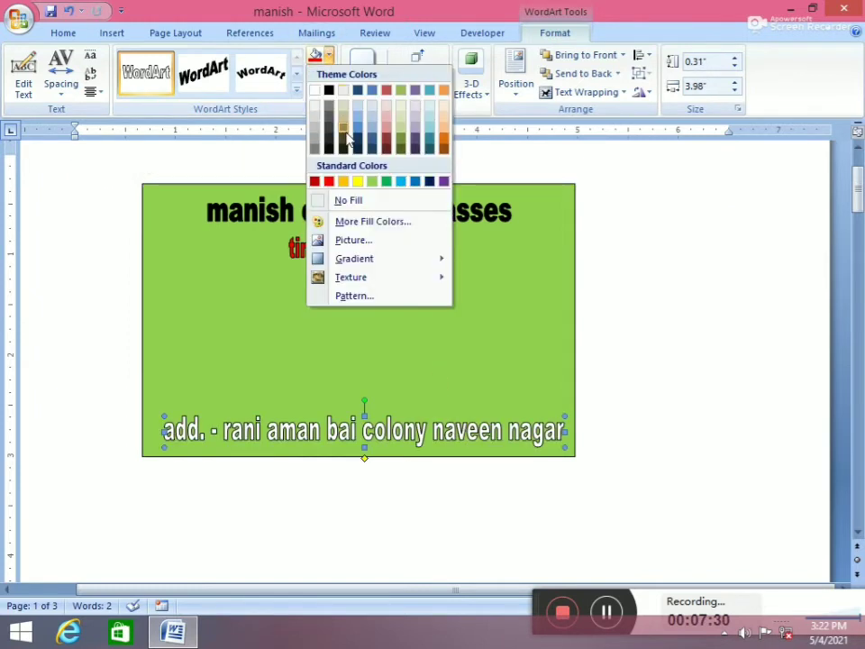
click(316, 188)
click(429, 324)
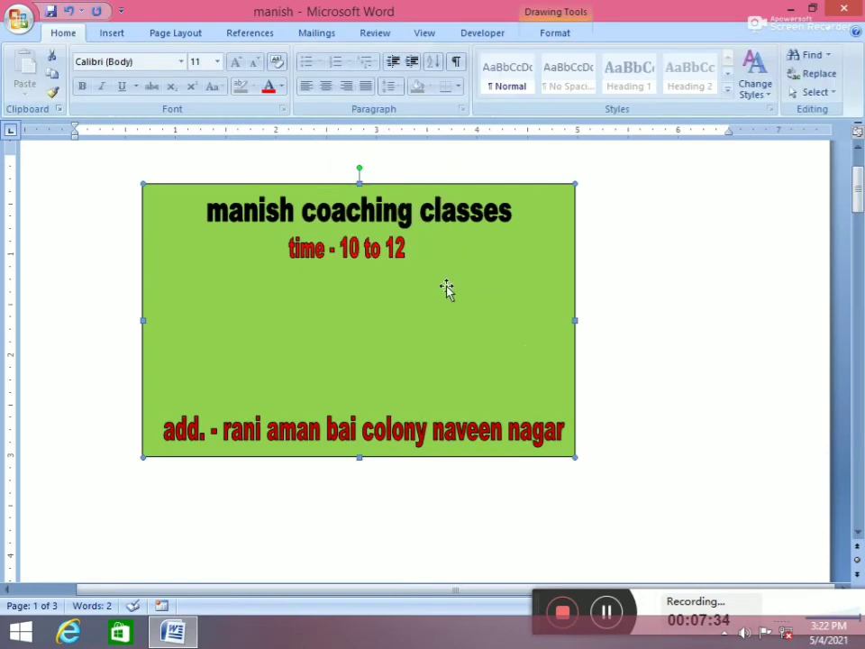
Step: Insert the CPU chip picture and set its wrapping to In Front of Text
click(110, 34)
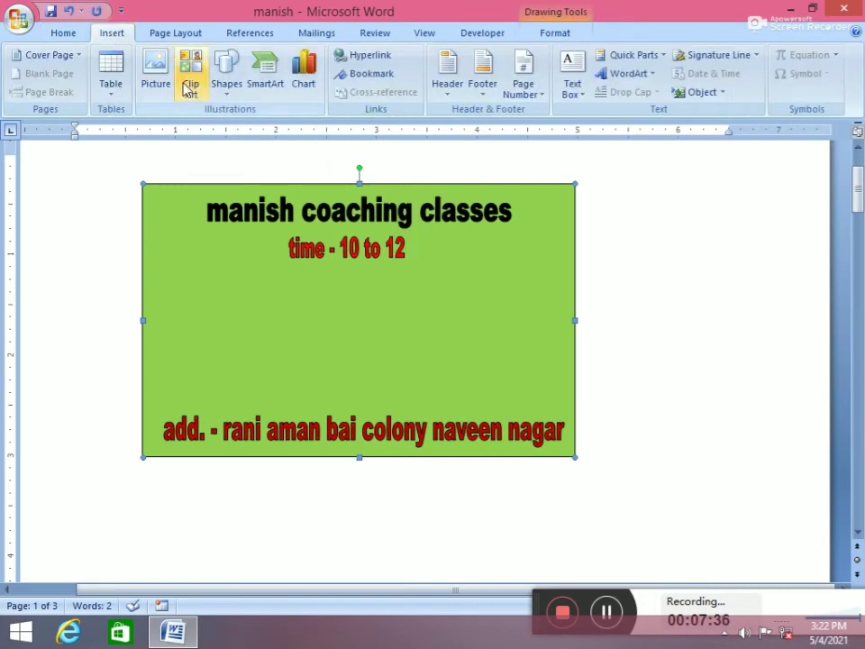
click(155, 86)
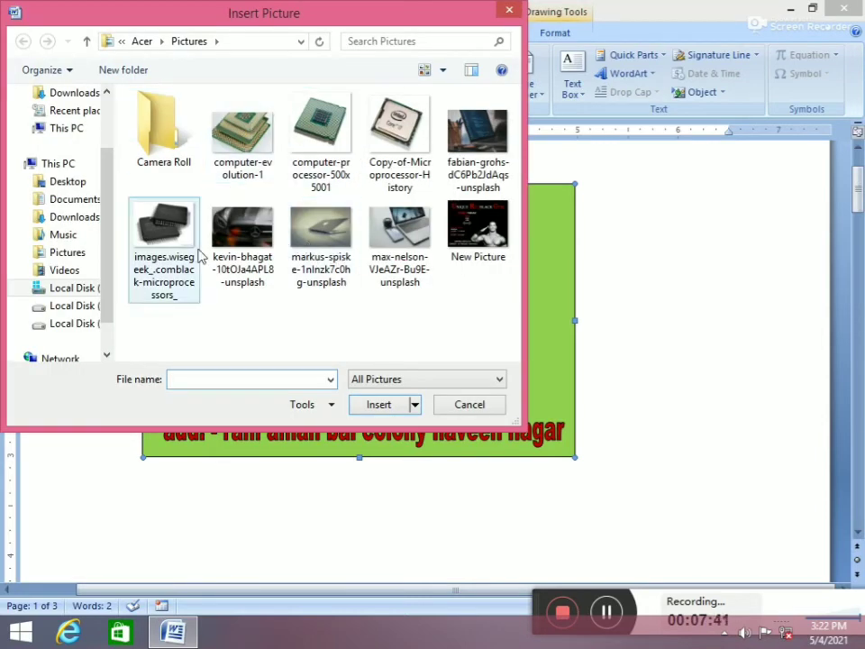
click(166, 245)
click(368, 407)
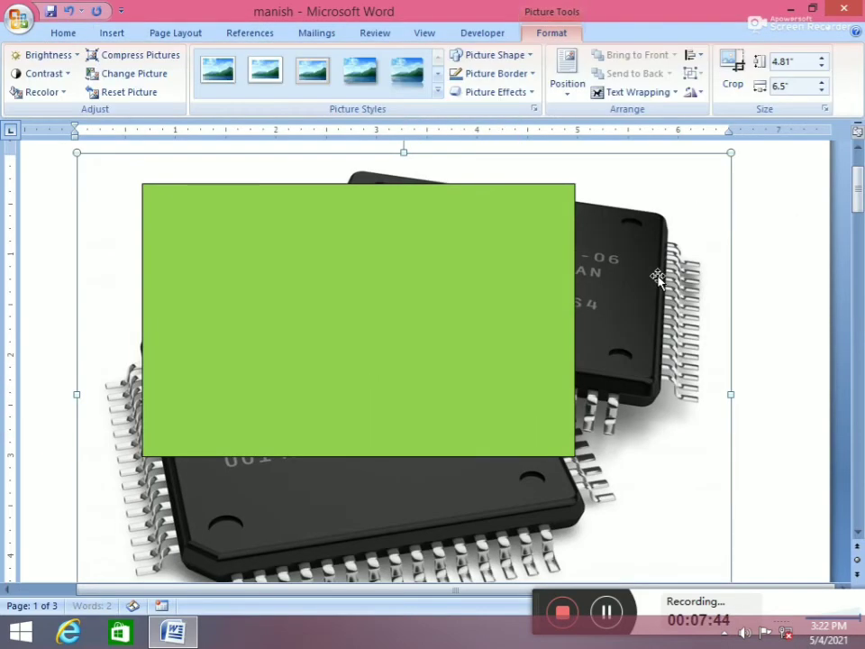
click(655, 91)
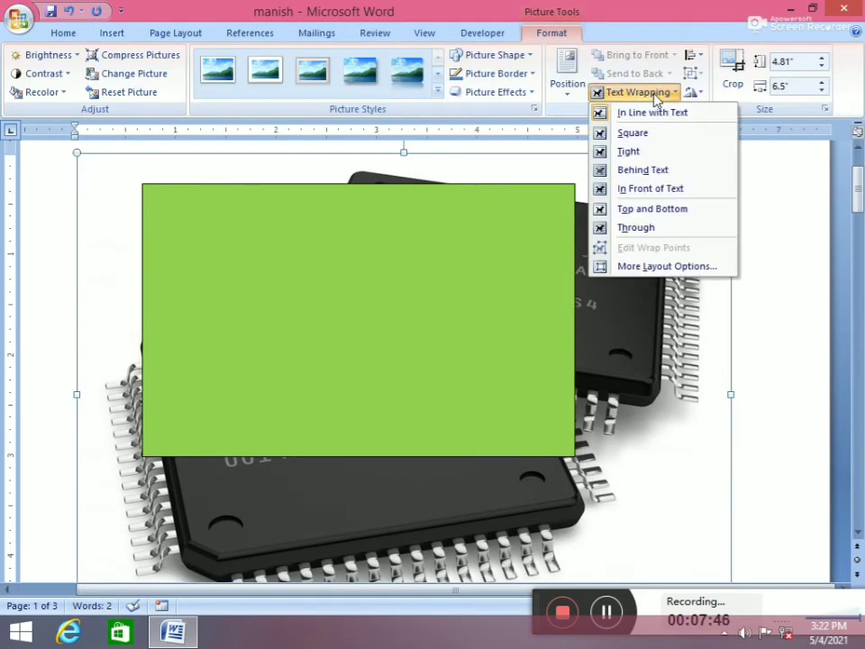
click(658, 196)
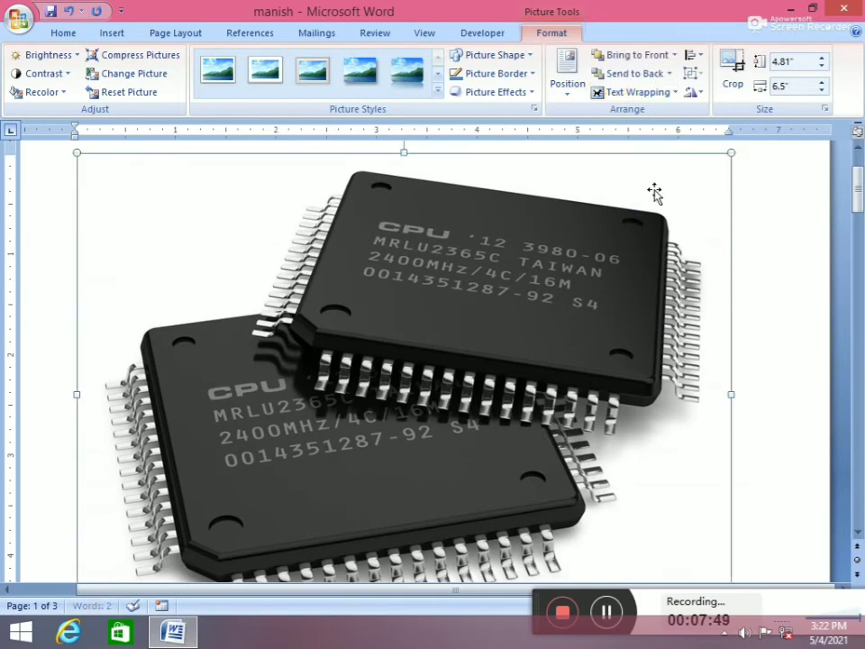
Step: Shrink the CPU picture to 1.08 by 1.45 inches on the card's right and give it soft edges
mouse_move(731, 155)
mouse_down()
mouse_move(490, 298)
mouse_move(294, 475)
mouse_move(552, 278)
mouse_up()
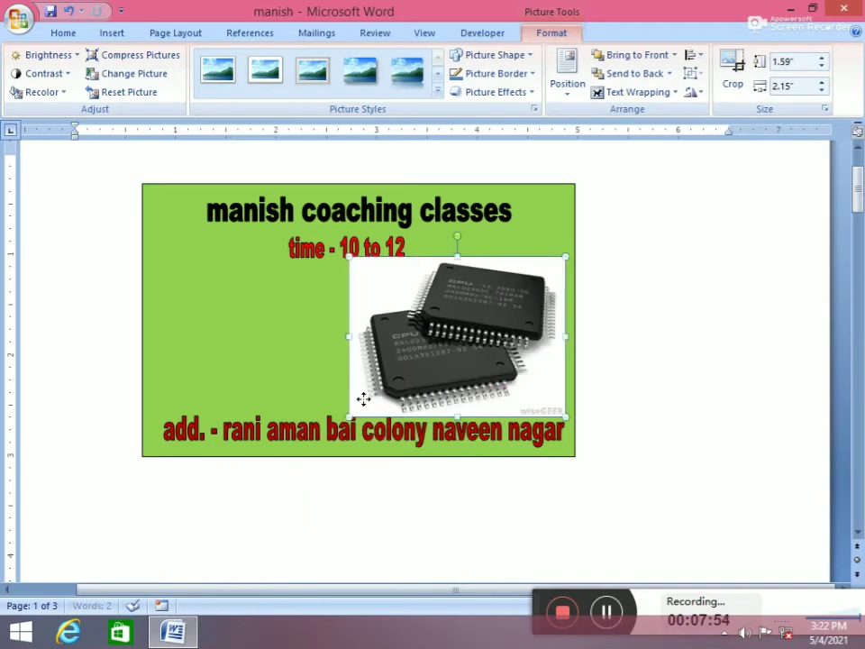
drag(349, 417, 421, 367)
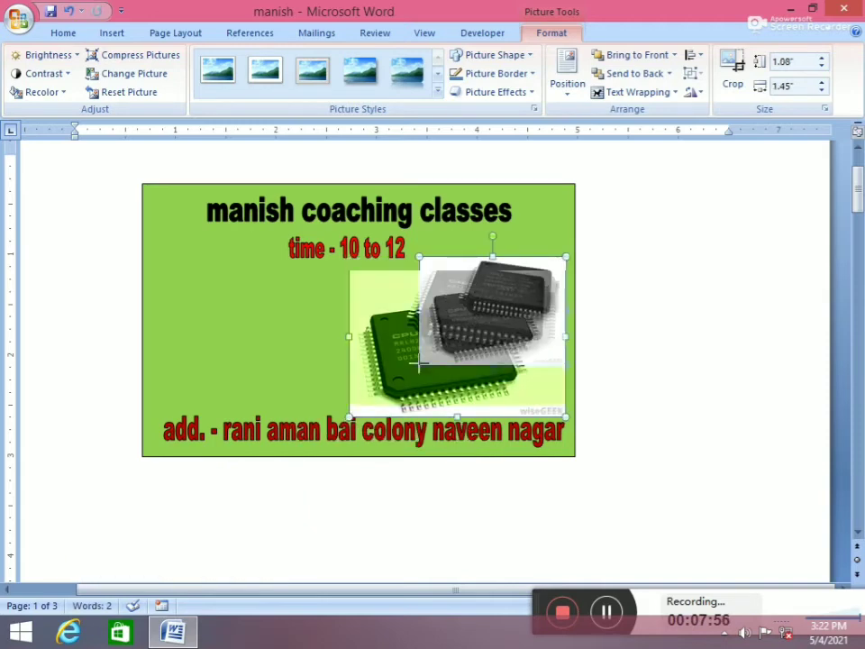
drag(491, 314, 489, 334)
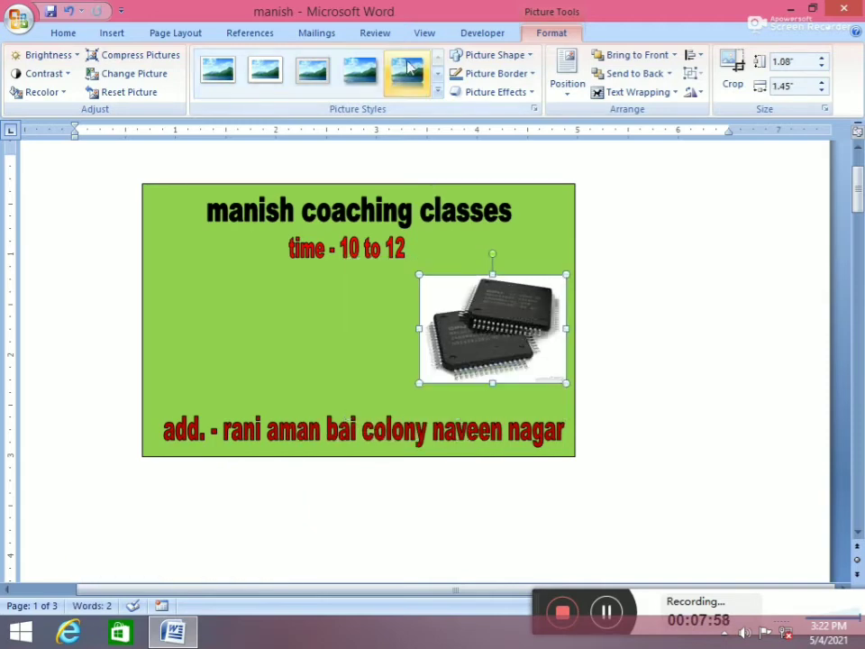
click(408, 69)
click(440, 76)
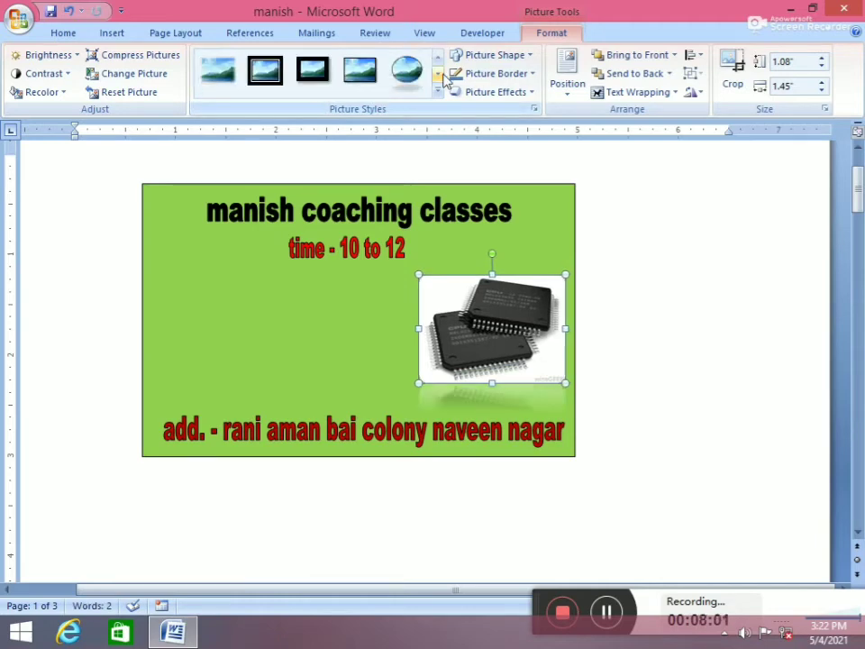
click(214, 81)
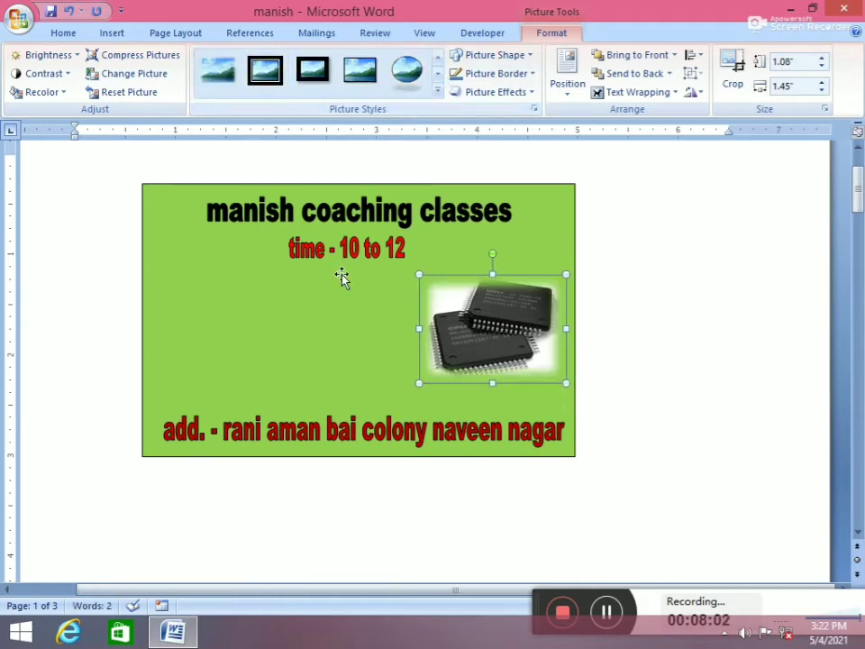
click(322, 283)
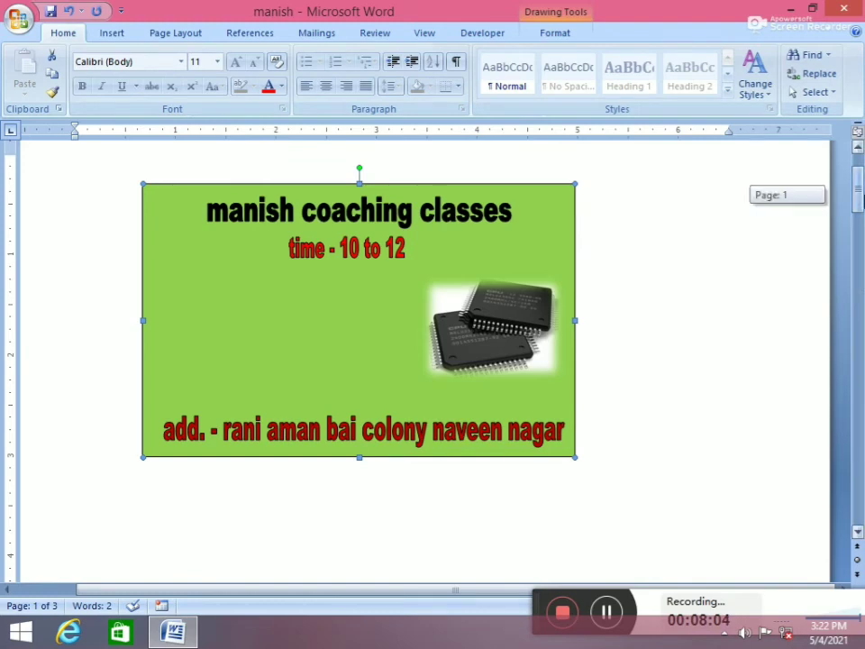
Step: Insert a first-style WordArt reading 'computer gyan'
click(110, 34)
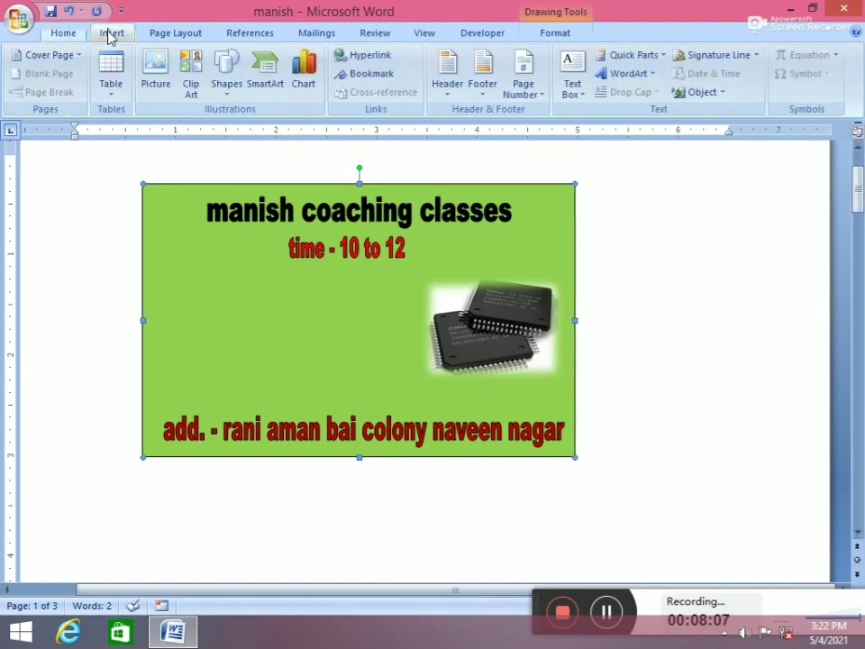
click(639, 75)
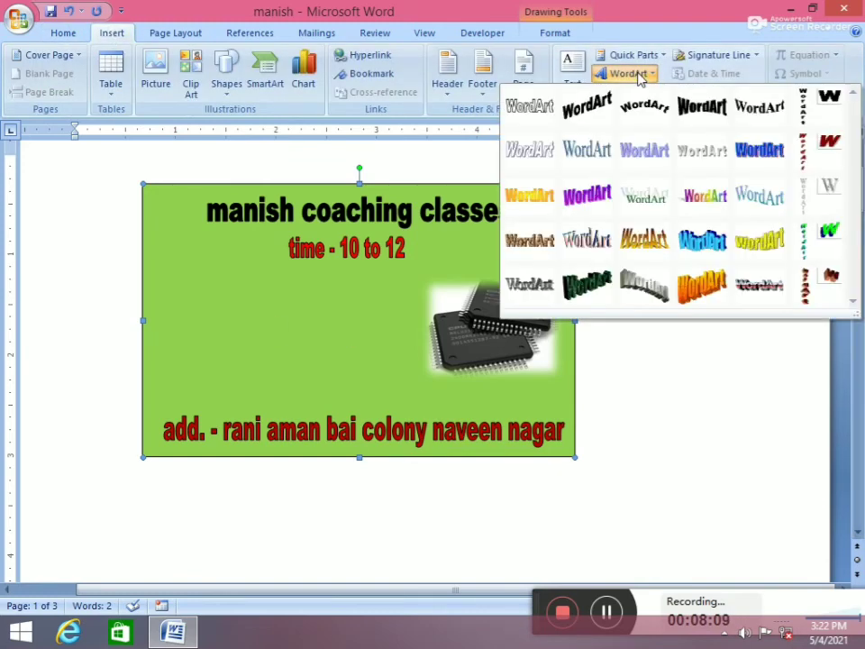
click(516, 128)
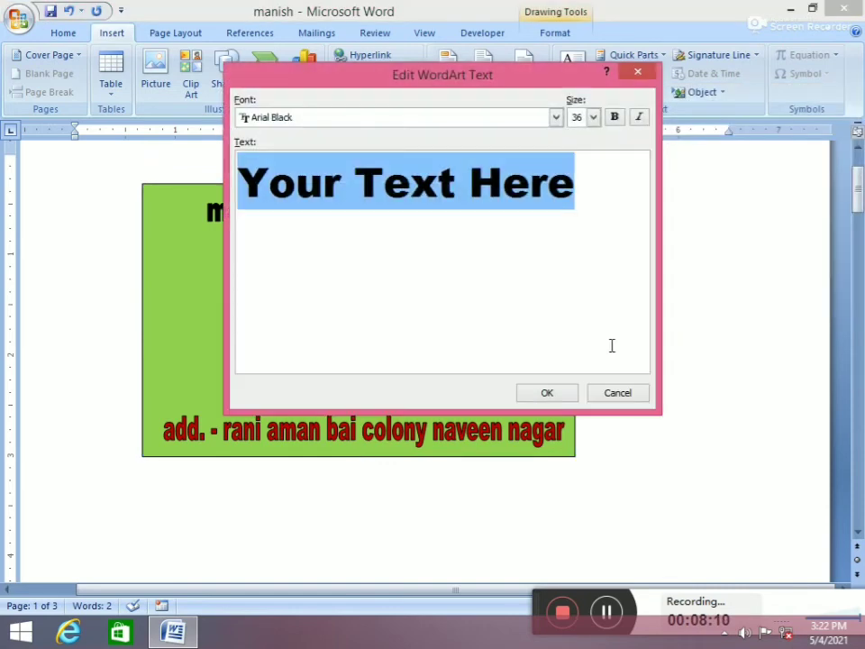
text(c)
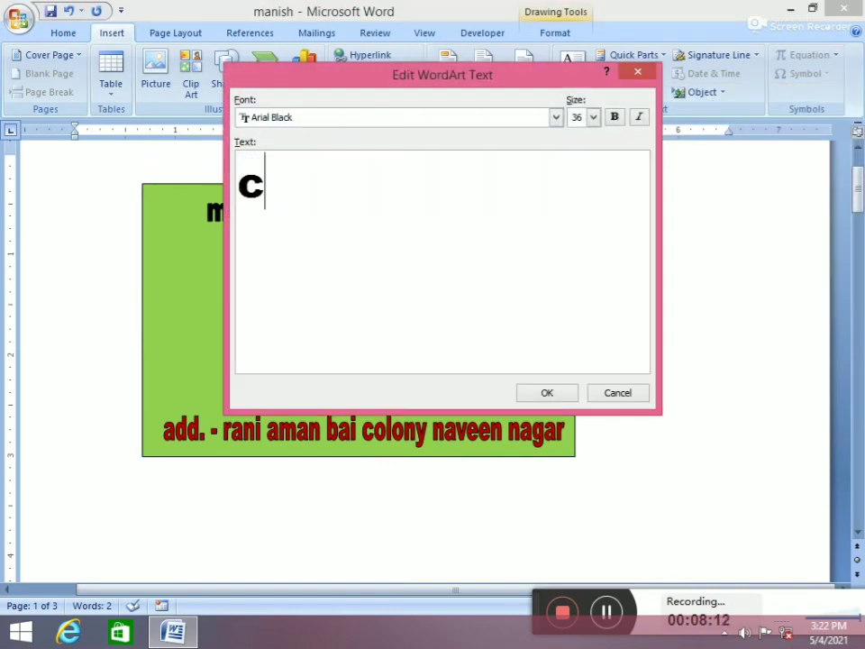
text(om)
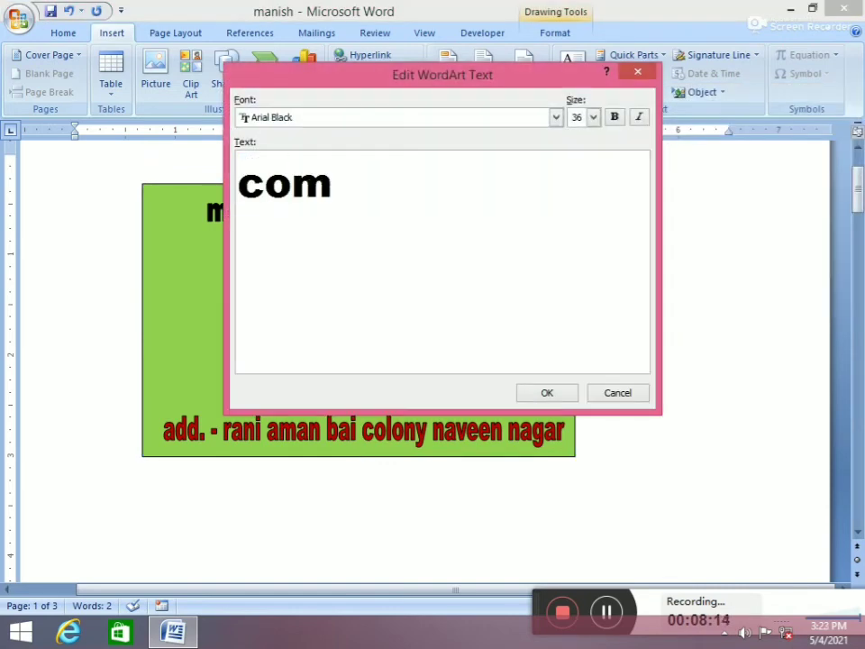
text(pu)
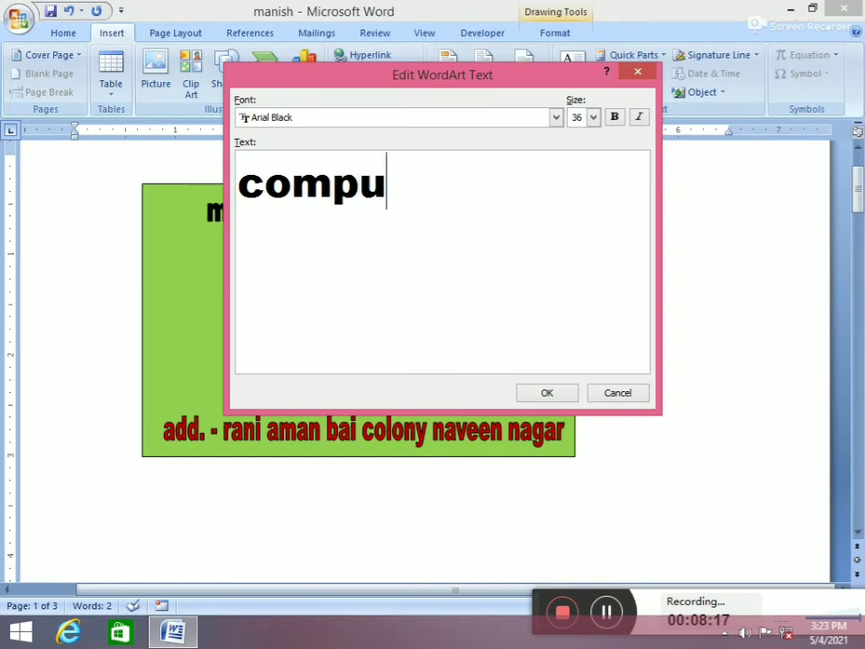
text(ter g)
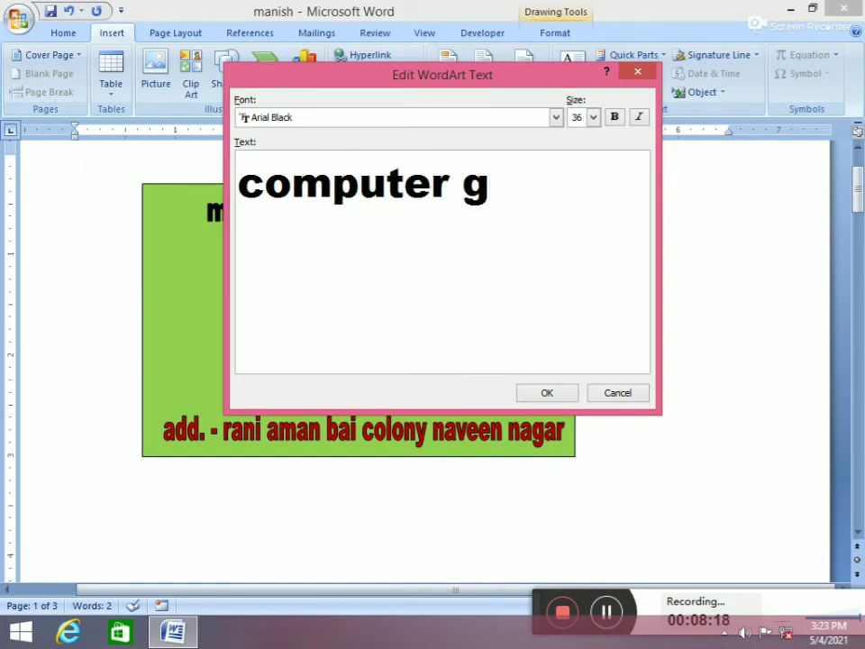
text(yan)
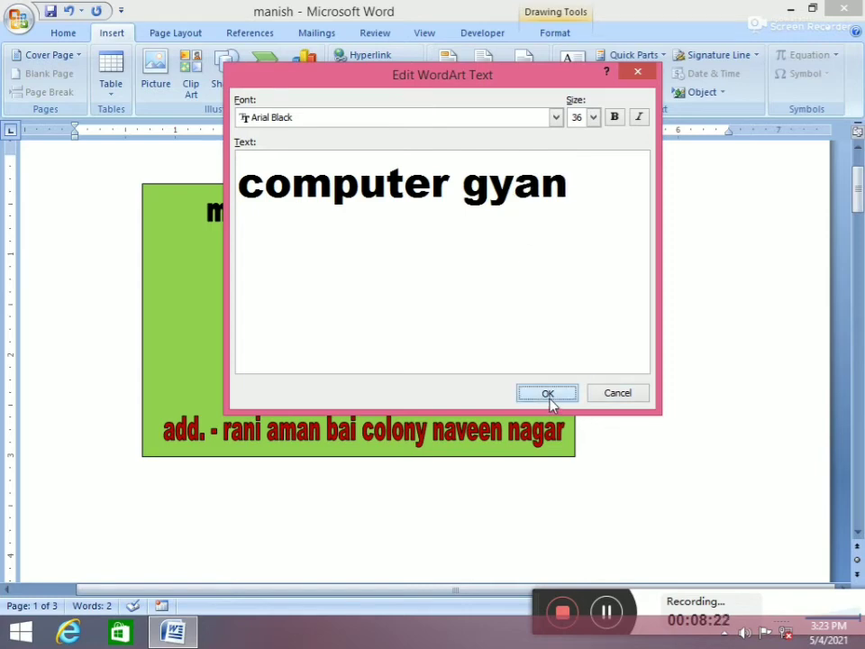
click(549, 398)
Step: Float 'computer gyan' in front of text, shrink it to 0.3 by 2.32 inches, and place it left of the CPU picture
click(590, 92)
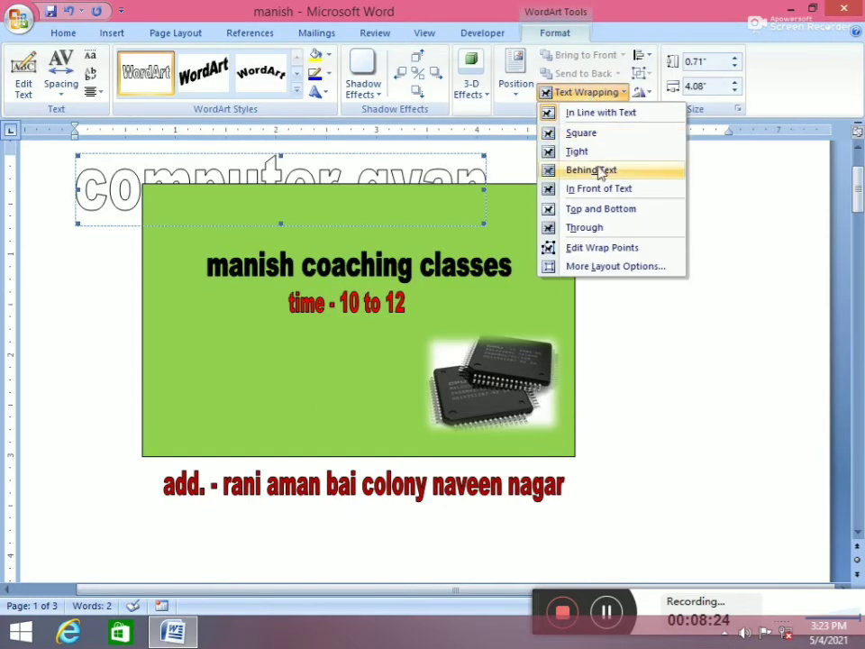
click(598, 188)
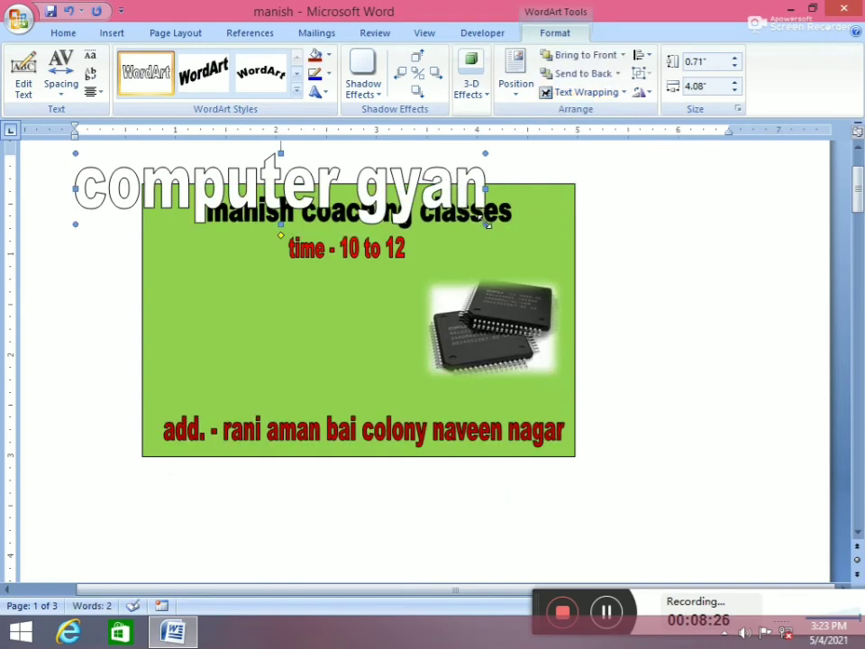
drag(486, 223, 309, 184)
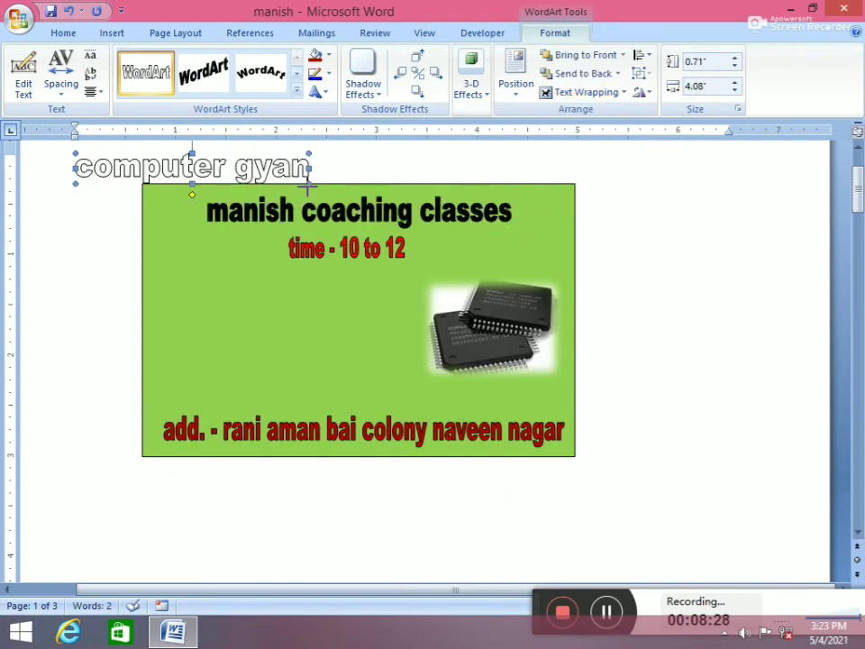
drag(284, 167, 345, 295)
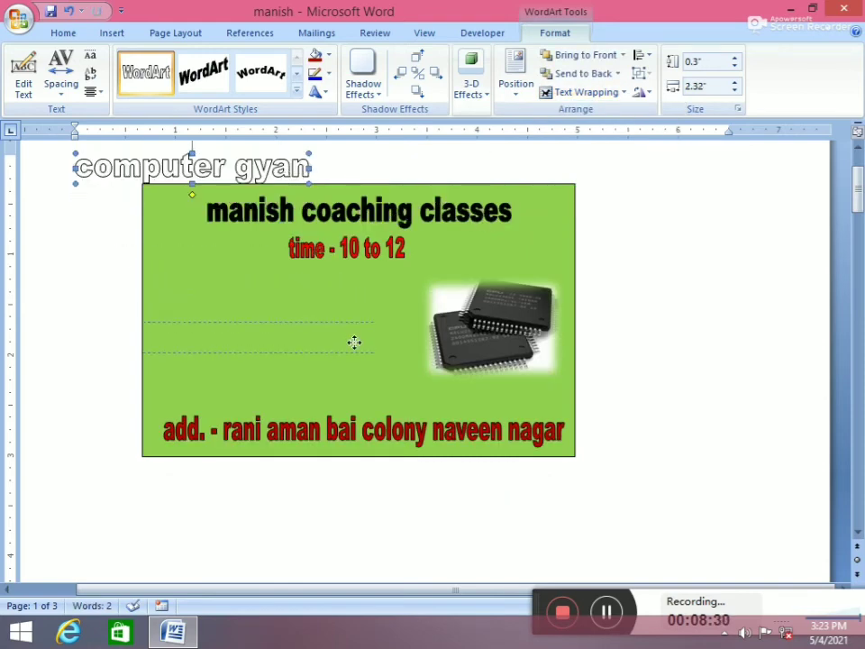
drag(354, 341, 358, 340)
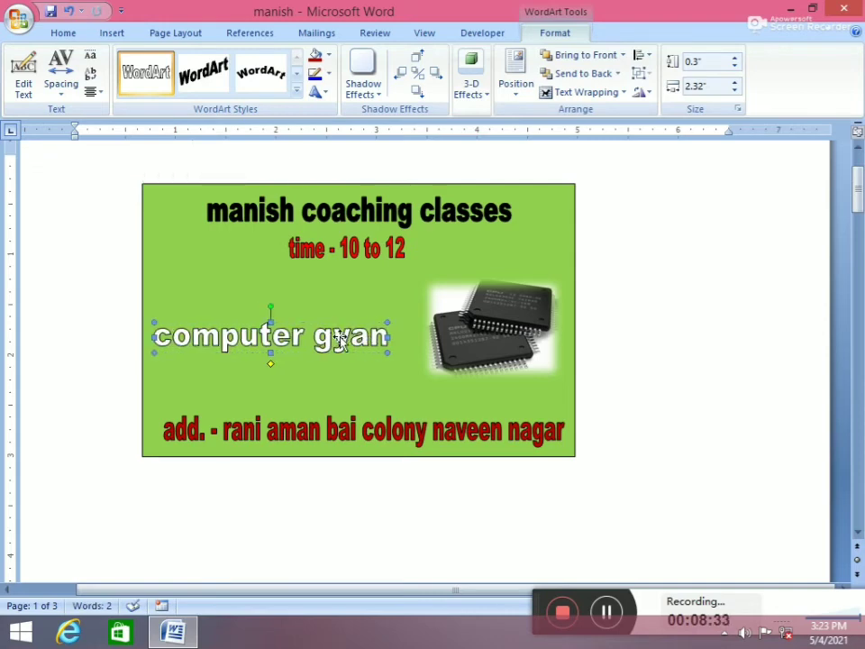
Step: Fill the 'computer gyan' WordArt with the standard yellow colour
click(329, 56)
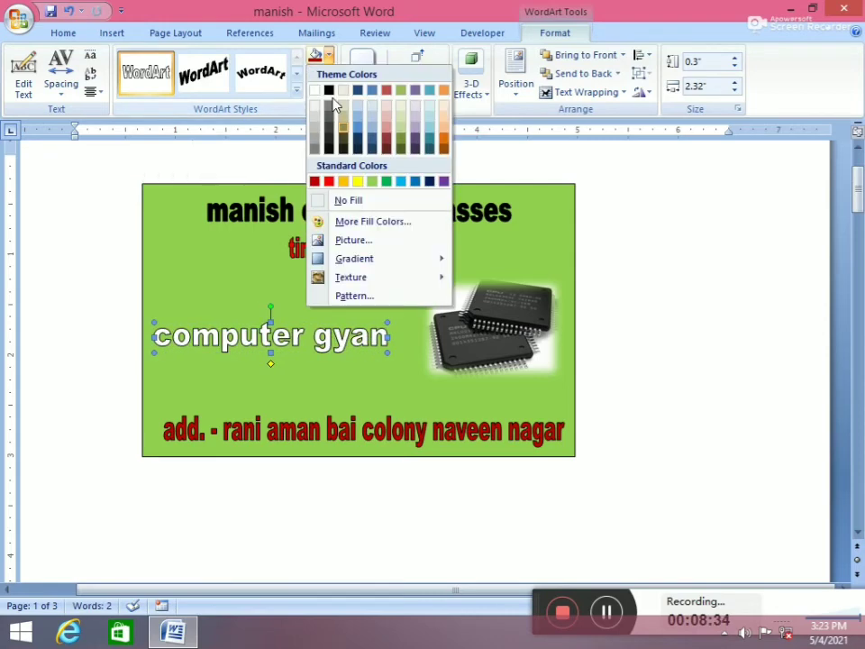
click(358, 181)
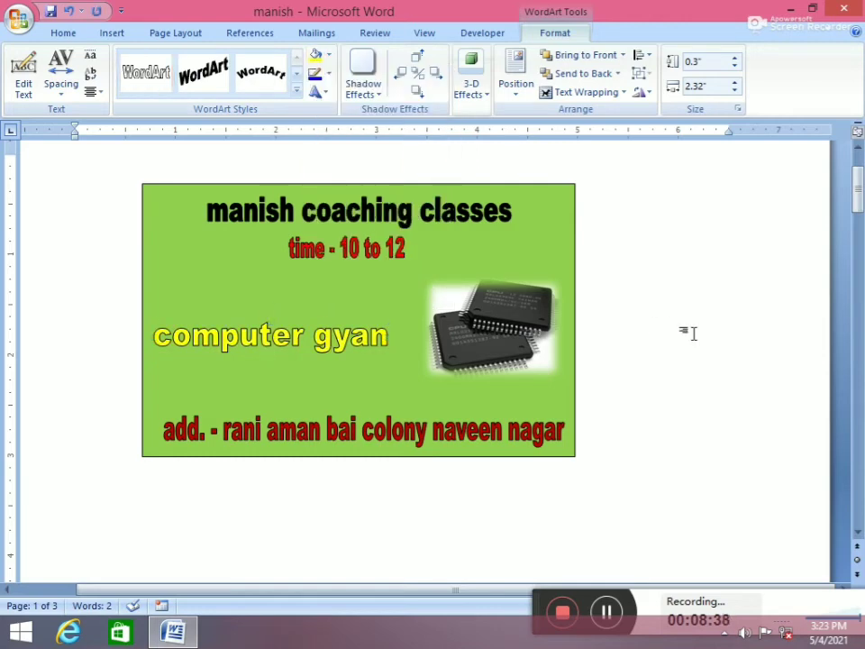
click(693, 333)
drag(858, 186, 859, 190)
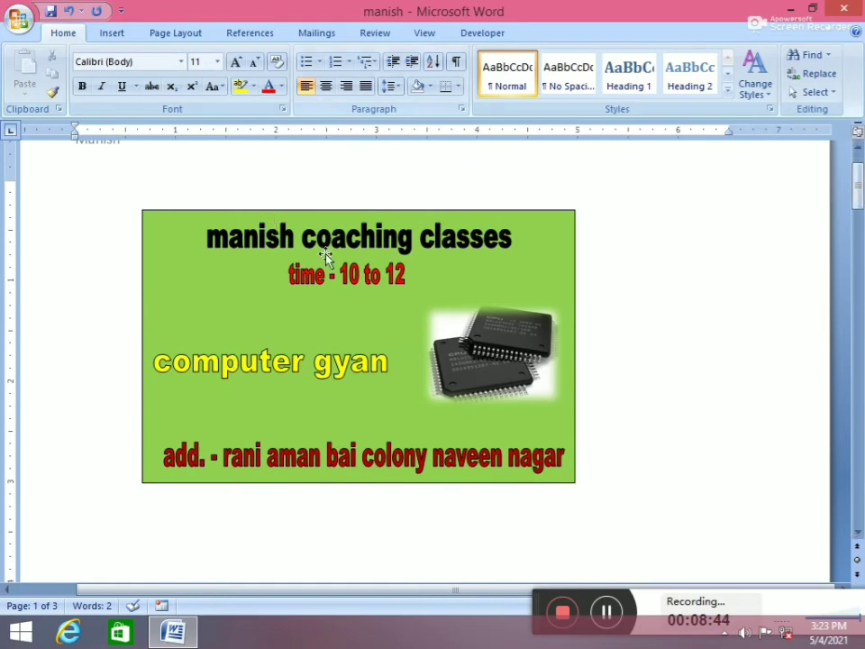
click(297, 361)
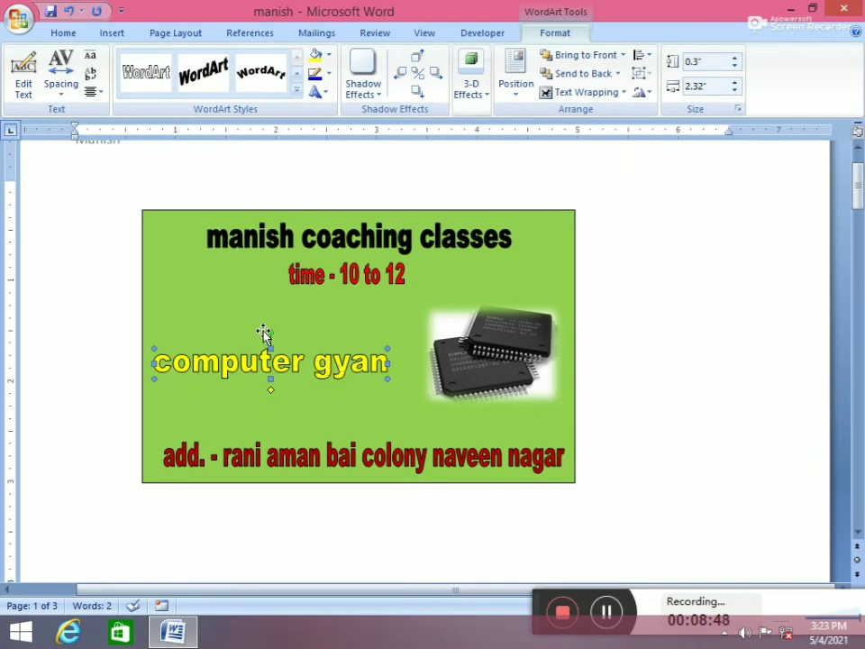
Step: Add the text 'This is my page' to the green card shape and push it below the time line
right_click(194, 302)
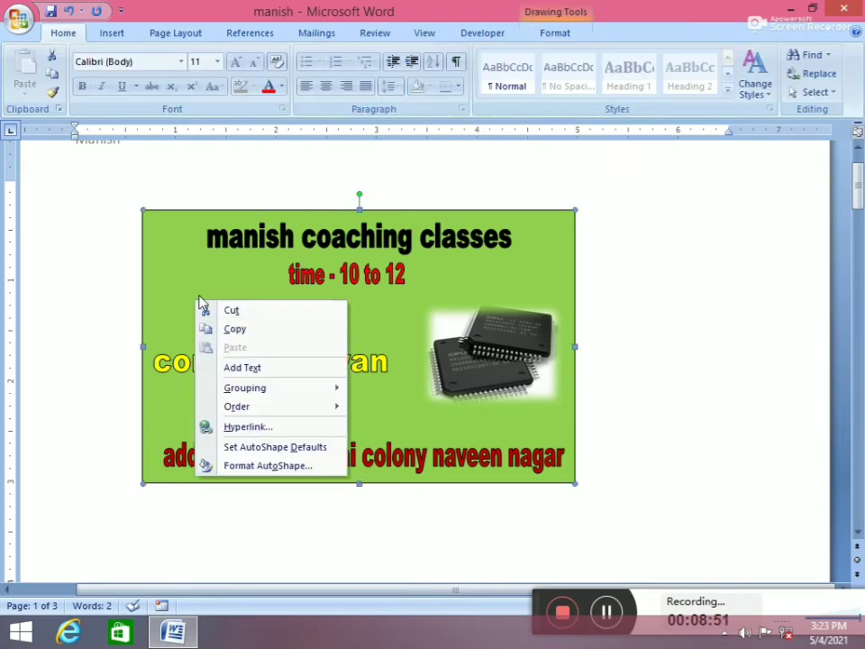
click(255, 369)
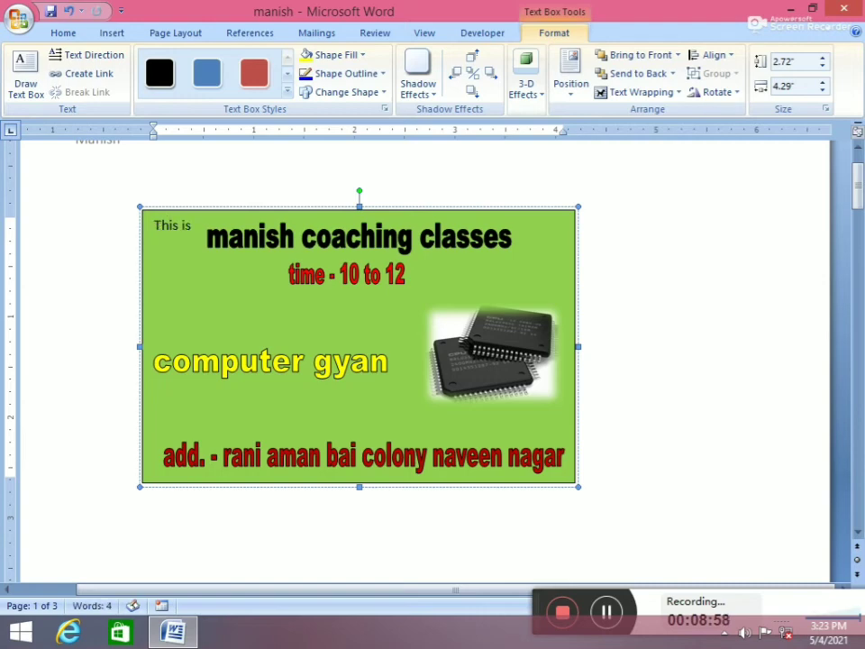
text( my page)
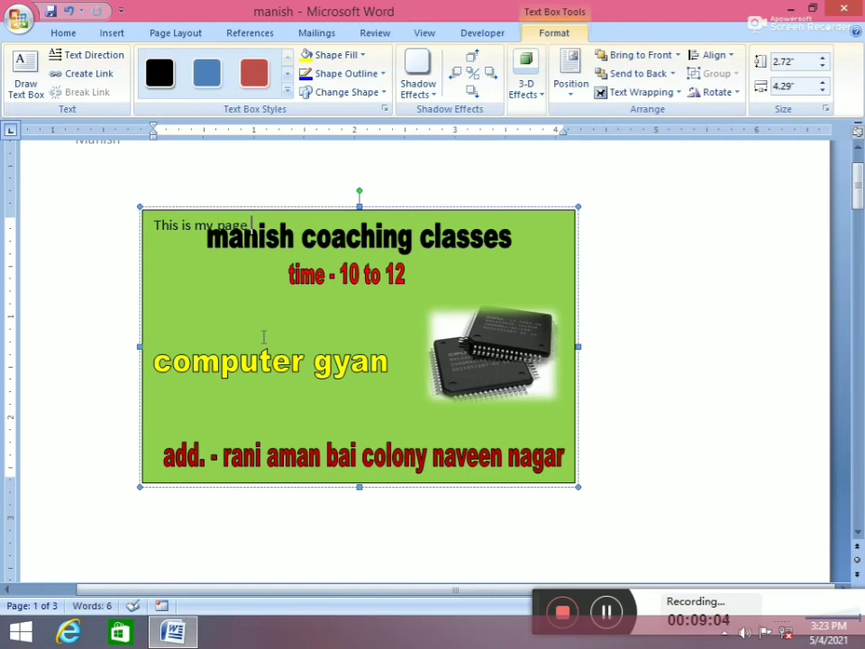
click(155, 225)
key(Return)
key(Return)
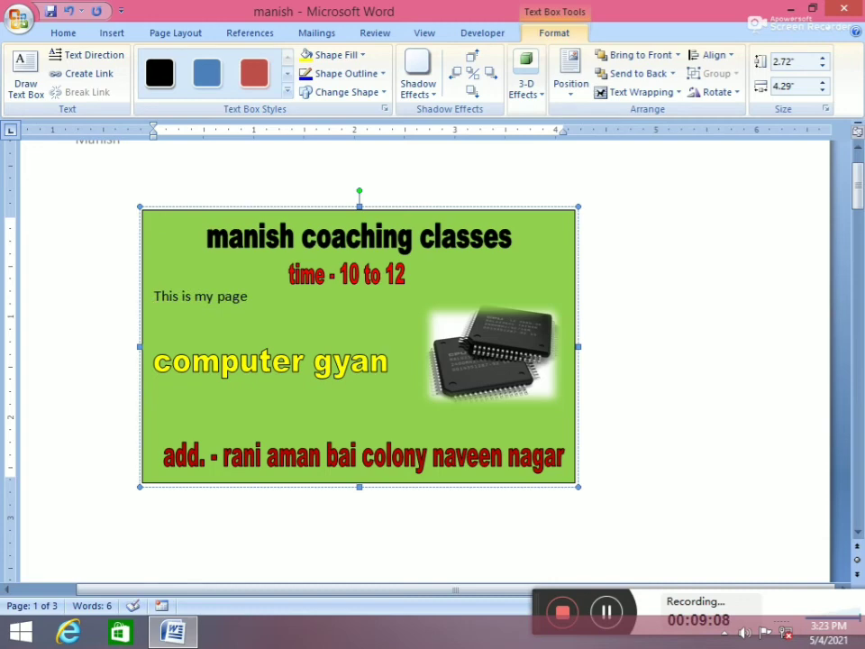
drag(255, 296, 155, 477)
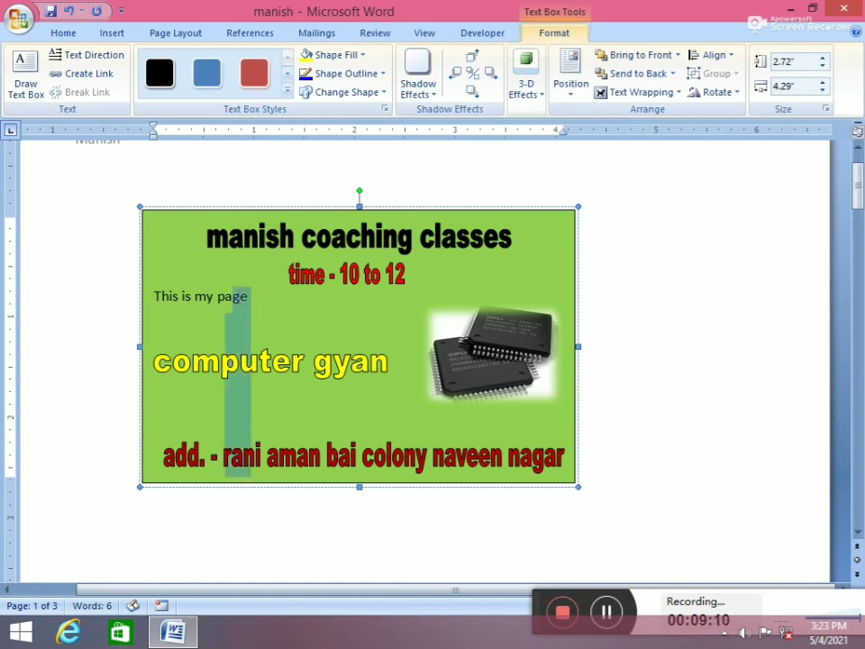
Step: Format the 'This is my page' text as bold at 18 pt
click(62, 35)
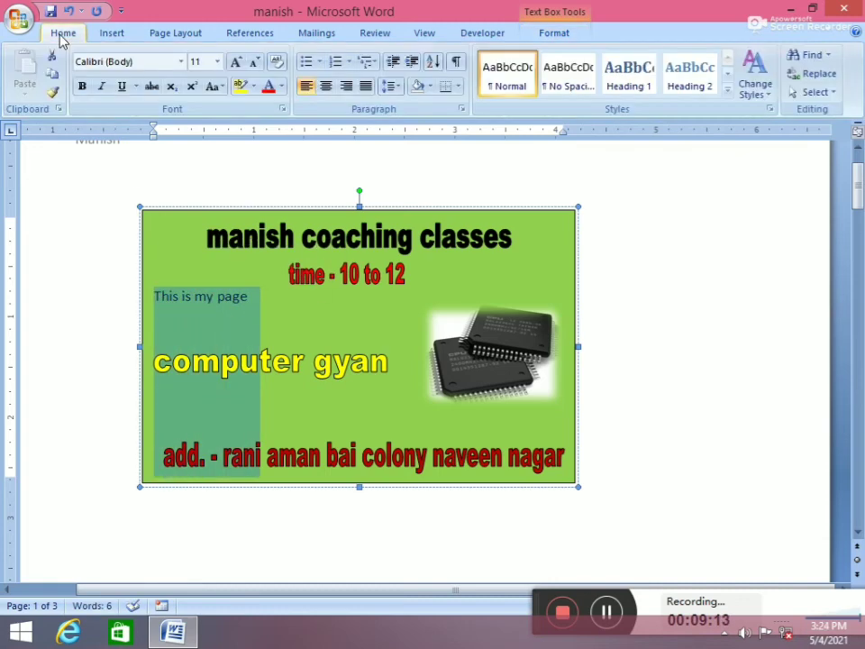
click(82, 86)
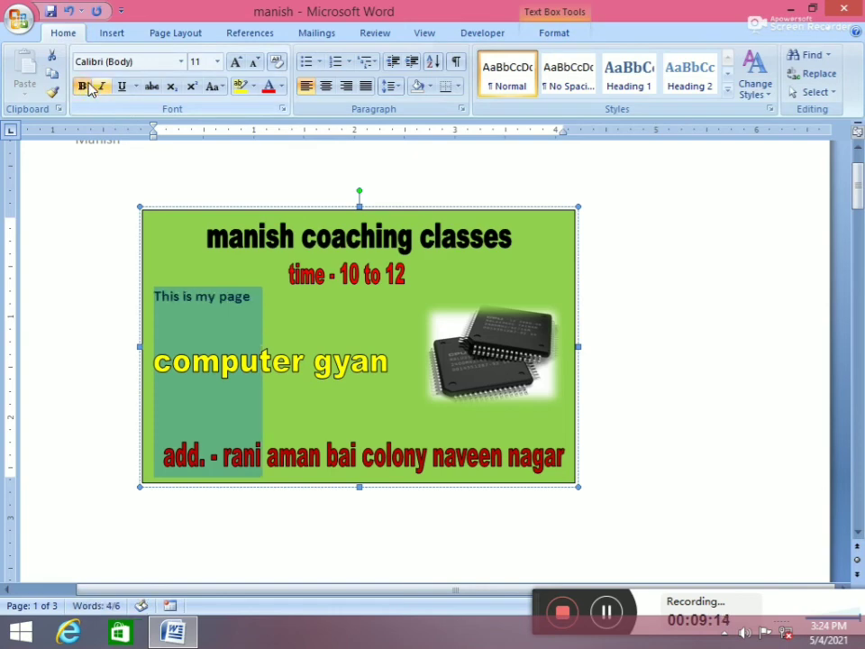
click(217, 62)
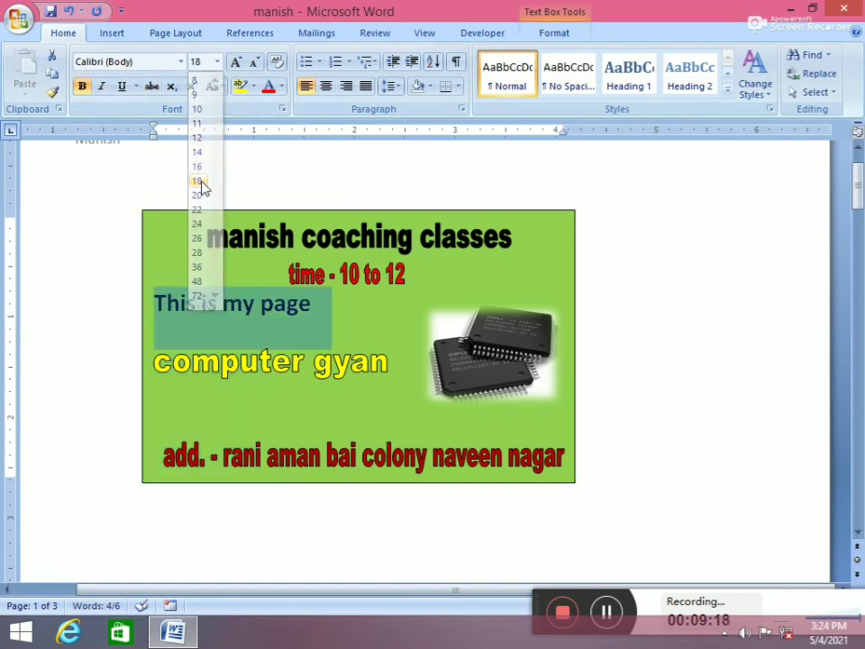
click(199, 182)
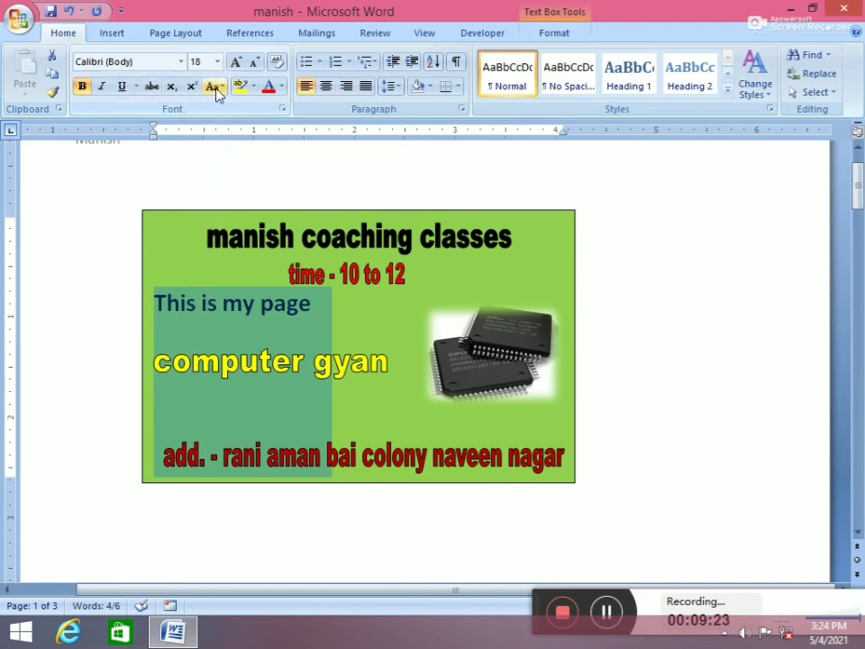
click(367, 314)
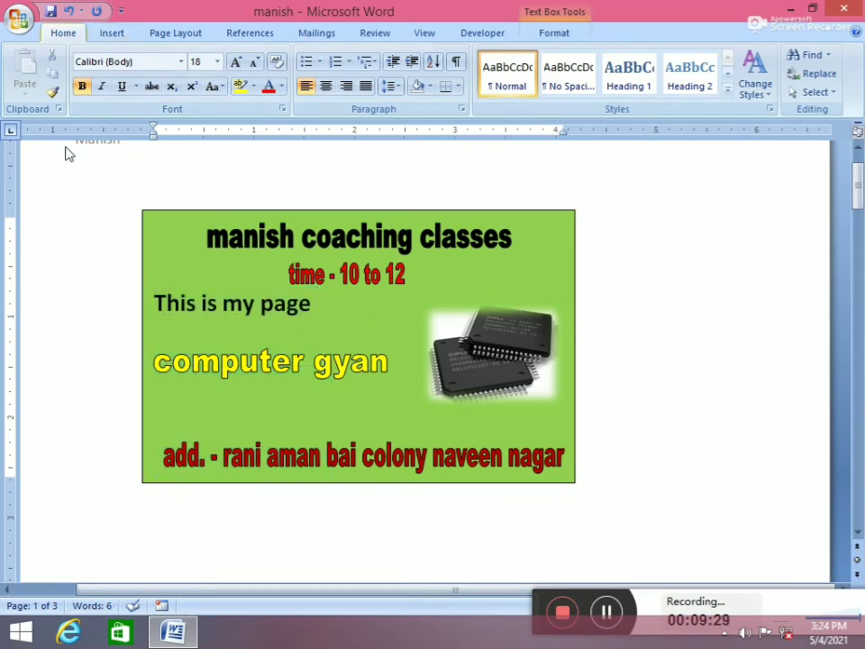
Step: Save the document, then Save As 'card' on the Desktop as a Word Document
click(19, 24)
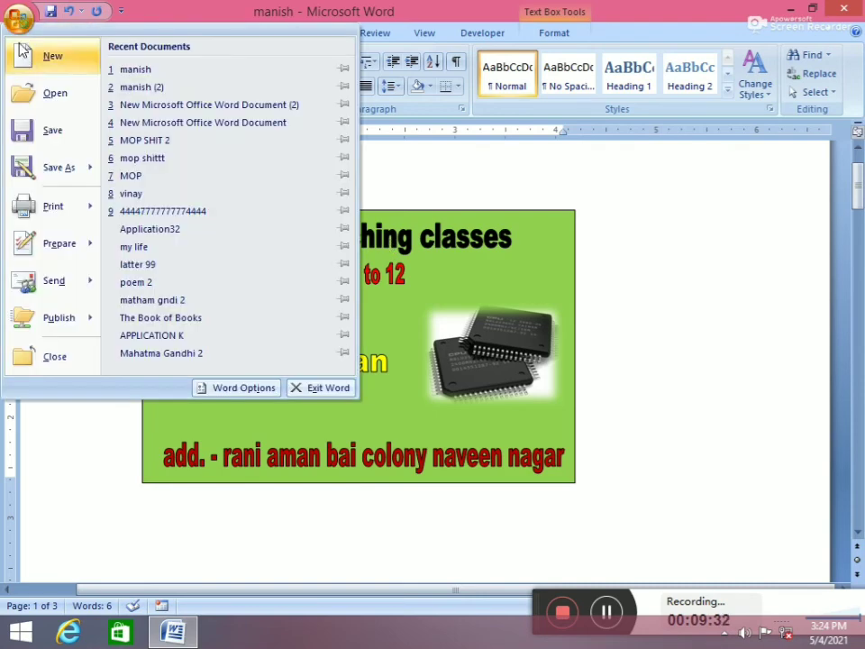
click(38, 133)
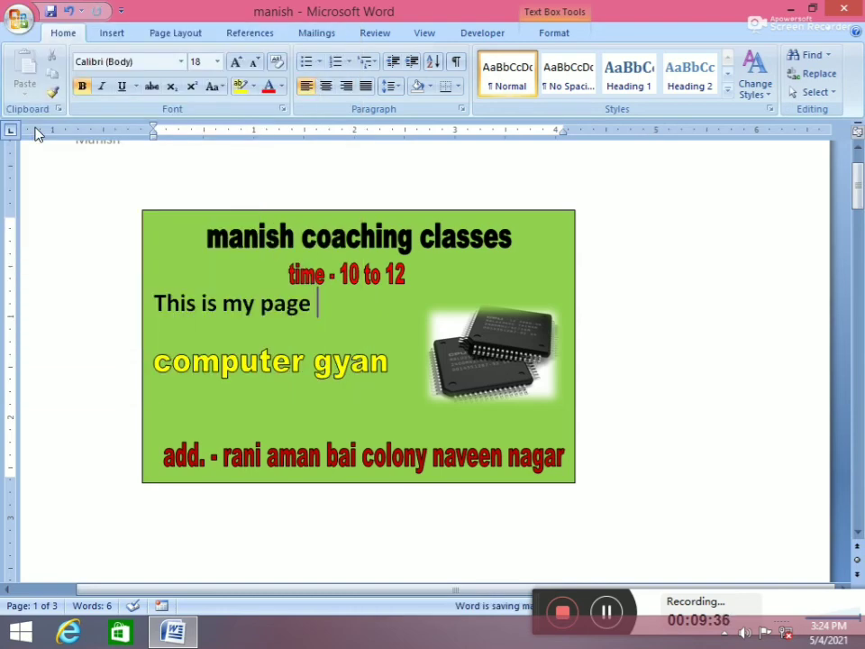
click(18, 18)
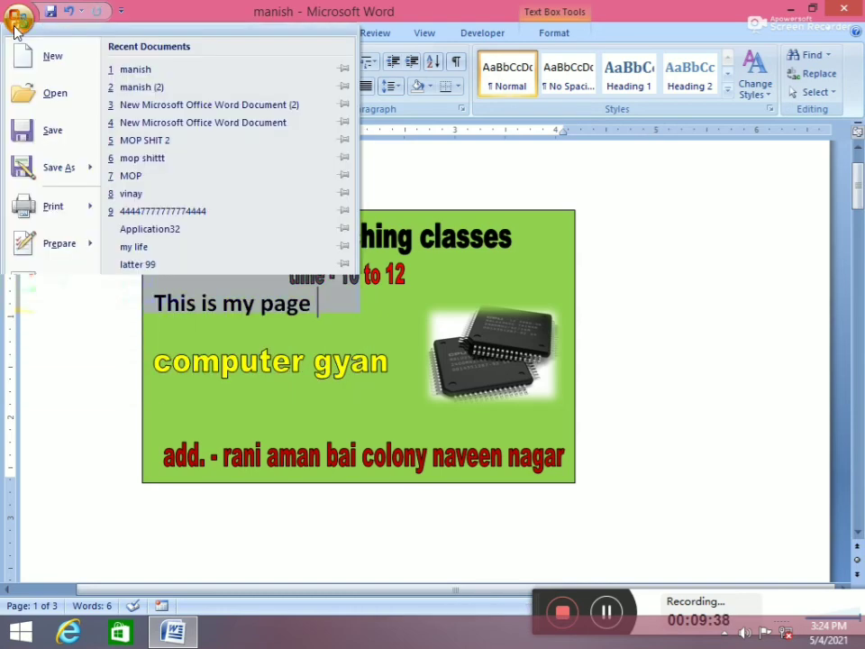
click(45, 171)
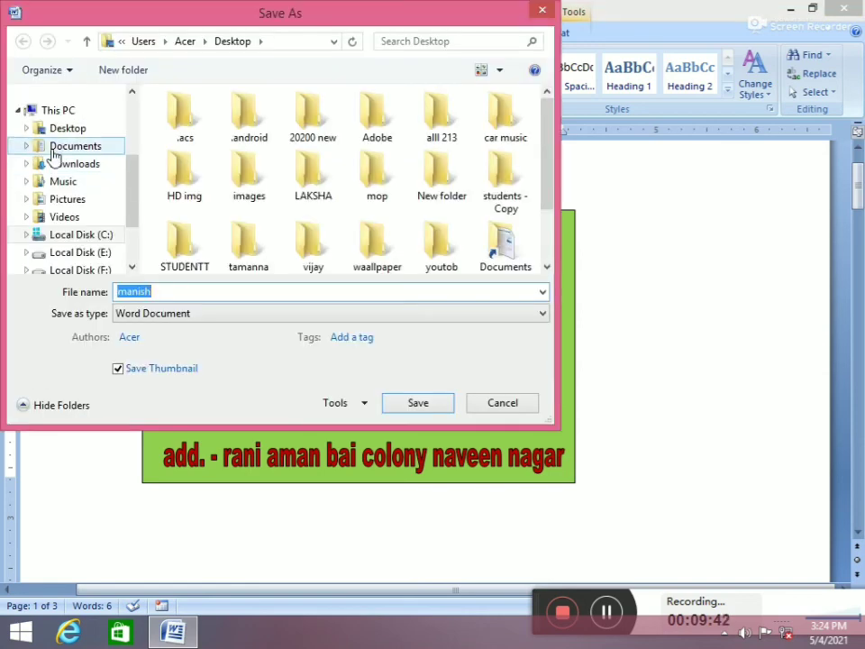
click(61, 131)
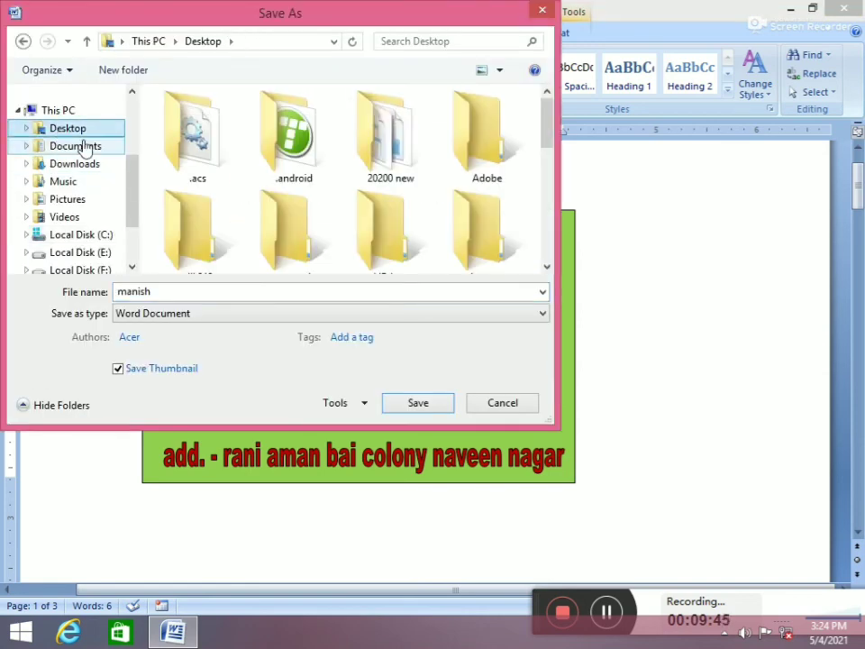
click(162, 290)
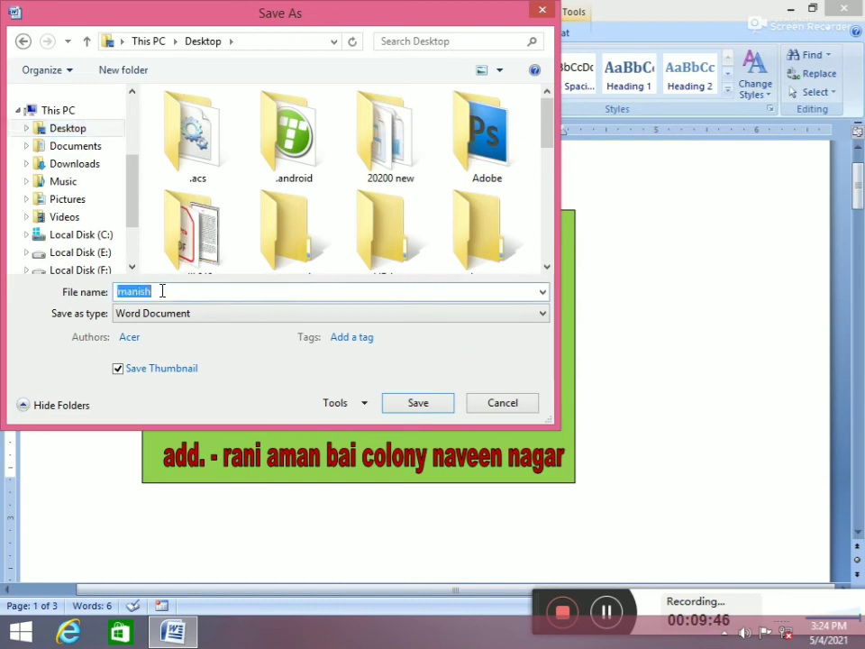
drag(162, 290, 119, 287)
text(c)
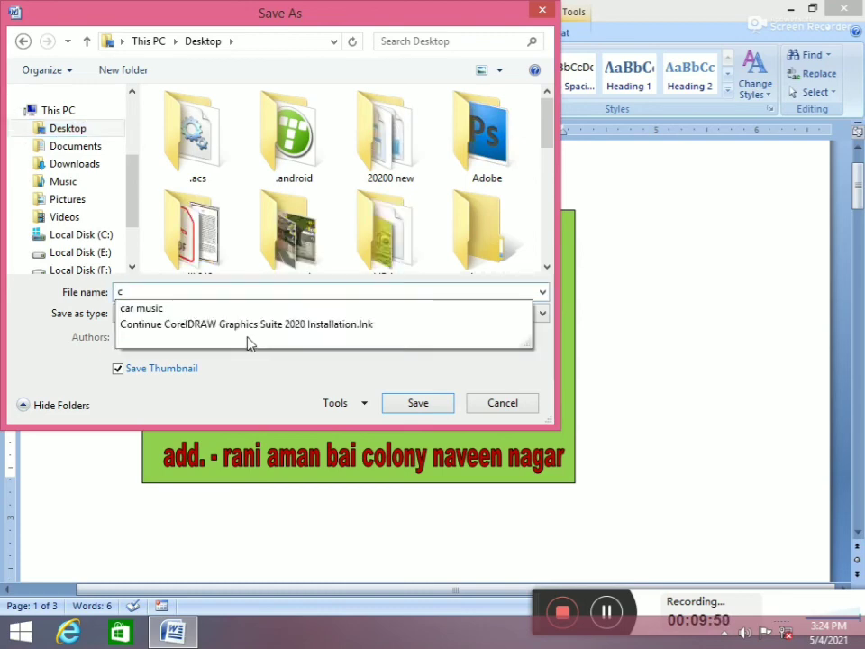
text(ard)
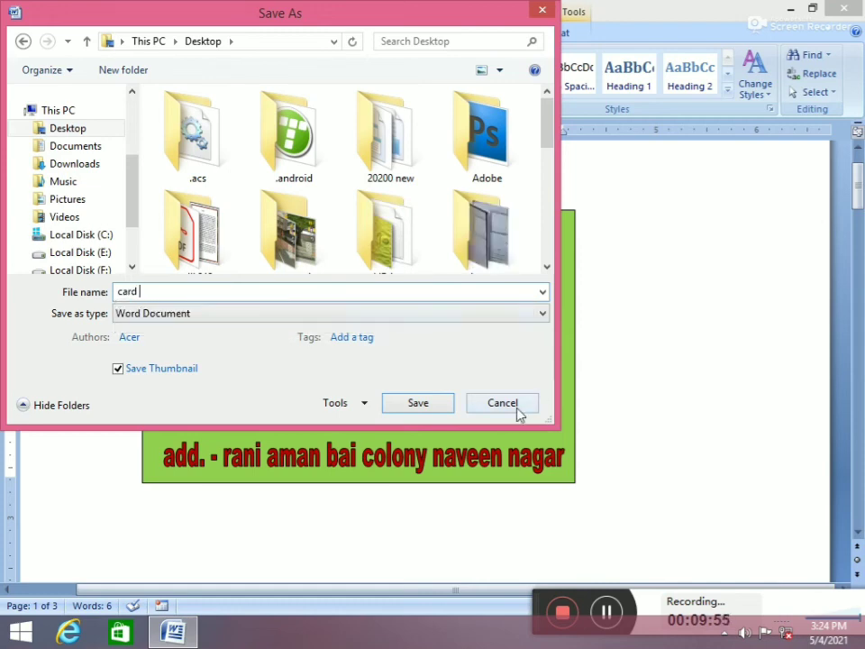
click(423, 406)
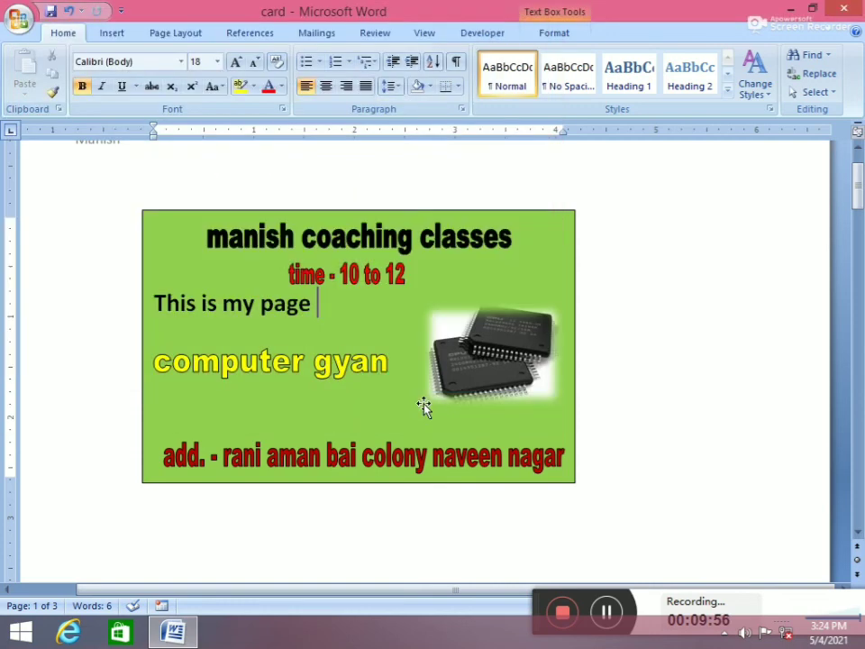
Step: Close the Word window holding the finished 'card' document
click(839, 11)
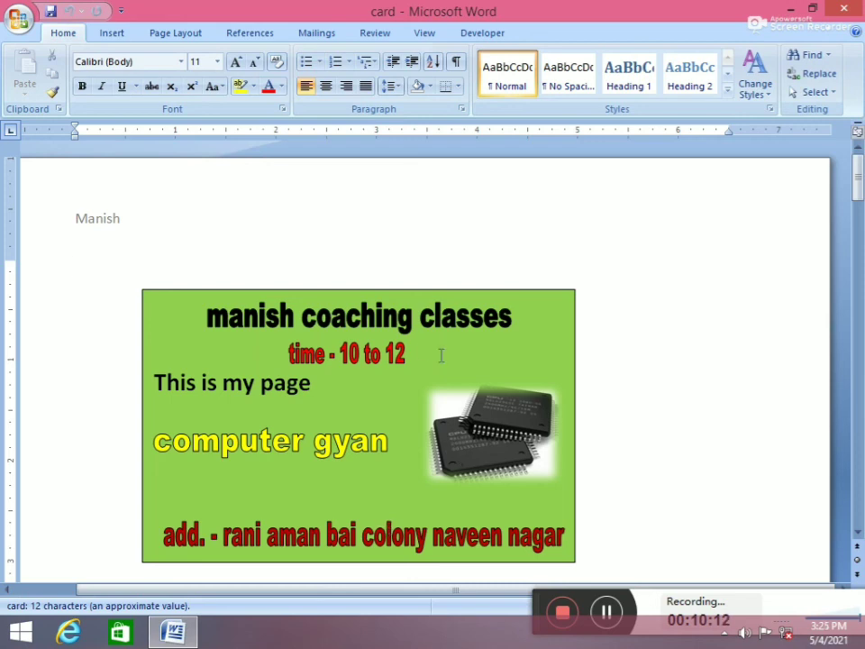
scroll(858, 192, down, 3)
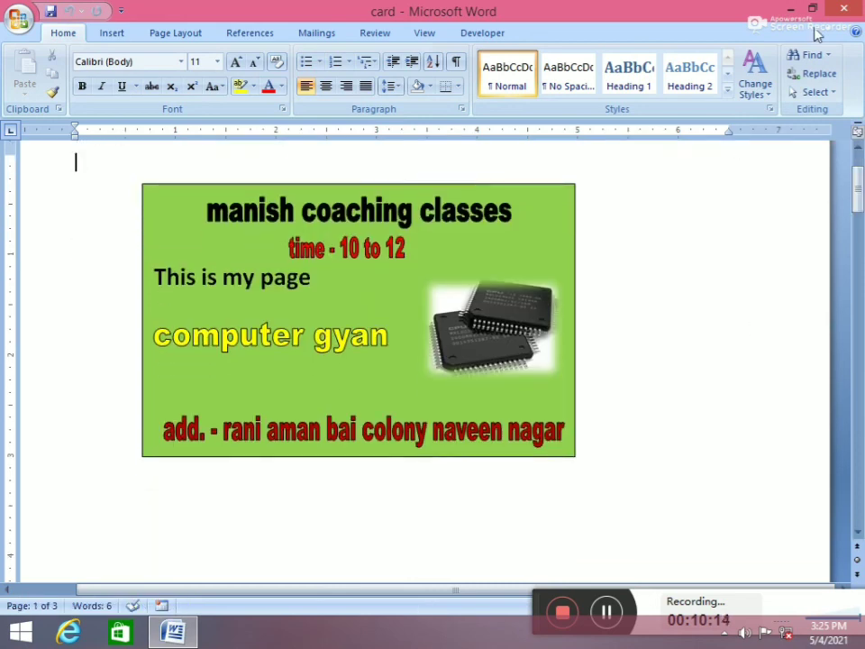
click(838, 13)
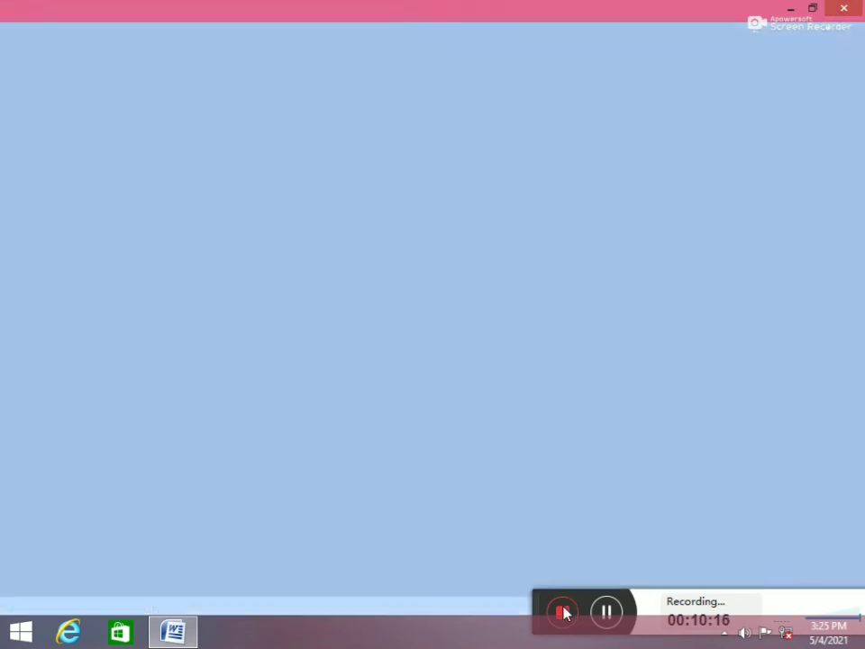